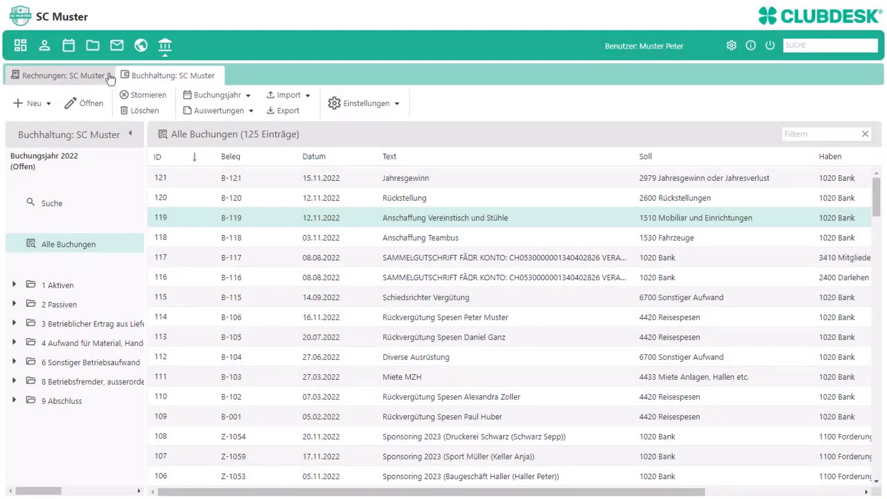
# Examine the highlighted Mitgliederrechnung 2023 in the issued invoices, and view the bookings and report options in accounting.
pyautogui.click(110, 78)
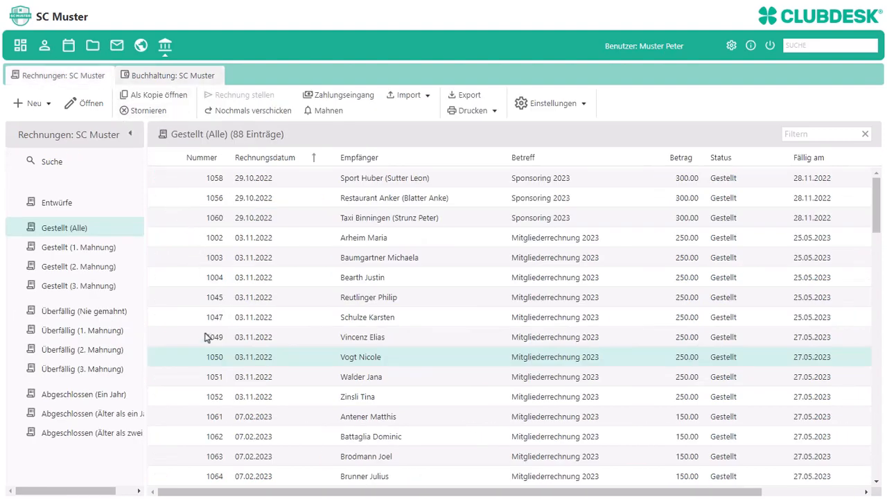
pyautogui.doubleClick(194, 358)
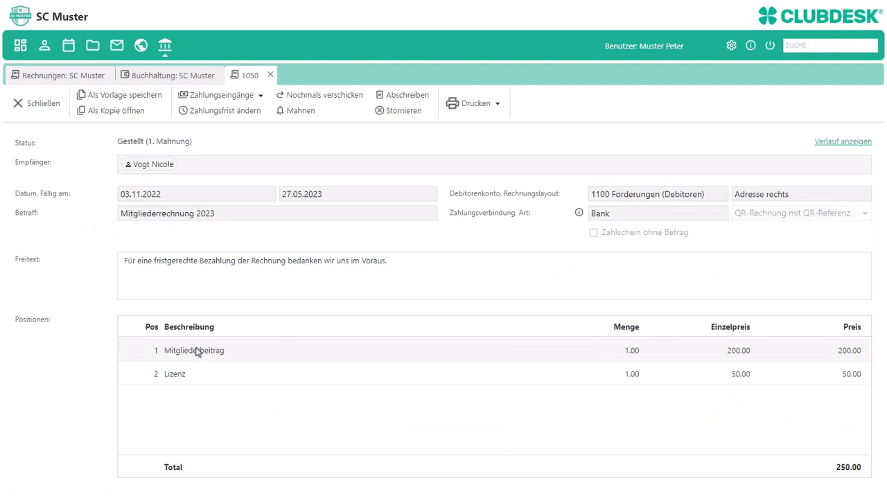
pyautogui.click(187, 81)
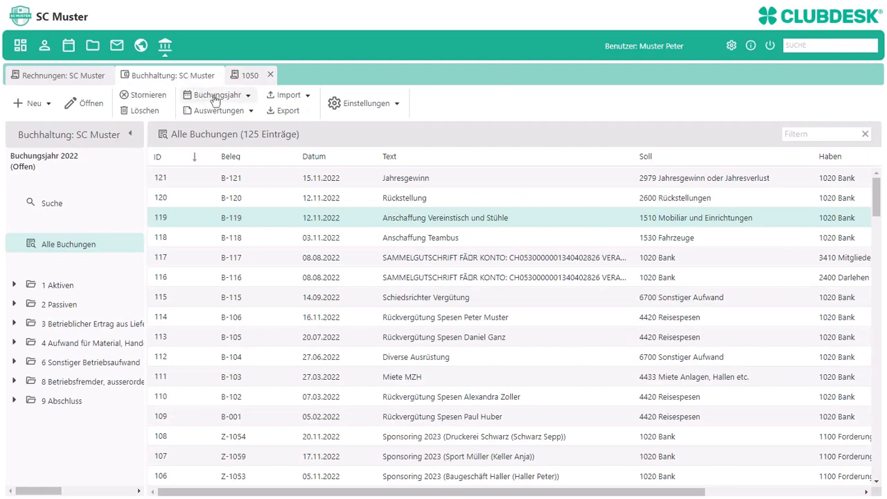
pyautogui.click(250, 116)
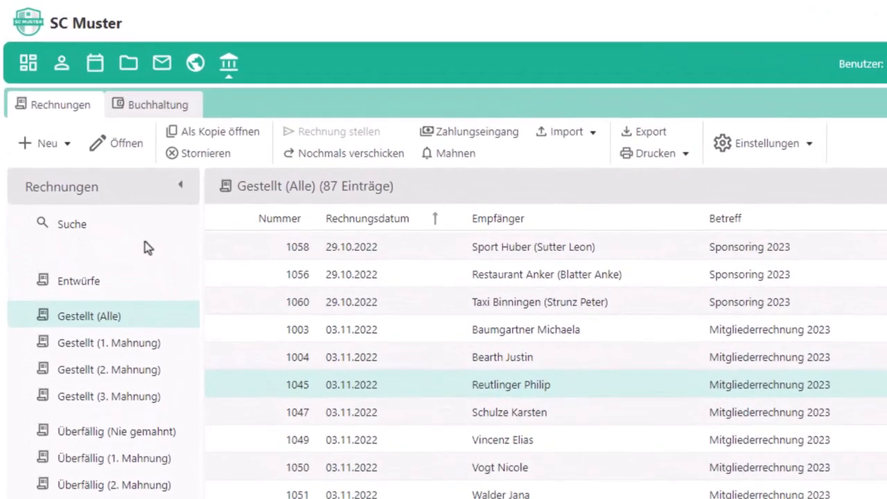
# Create a new invoice addressed to the Junioren A group.
pyautogui.click(67, 144)
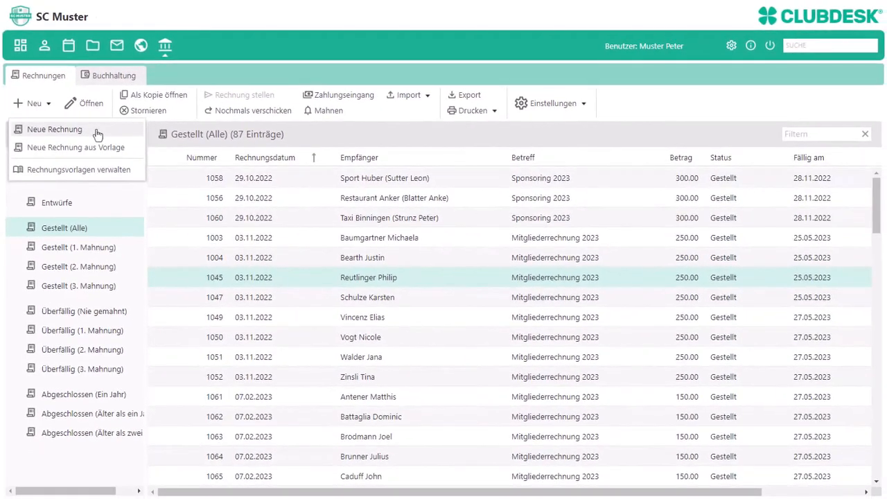
pyautogui.click(97, 131)
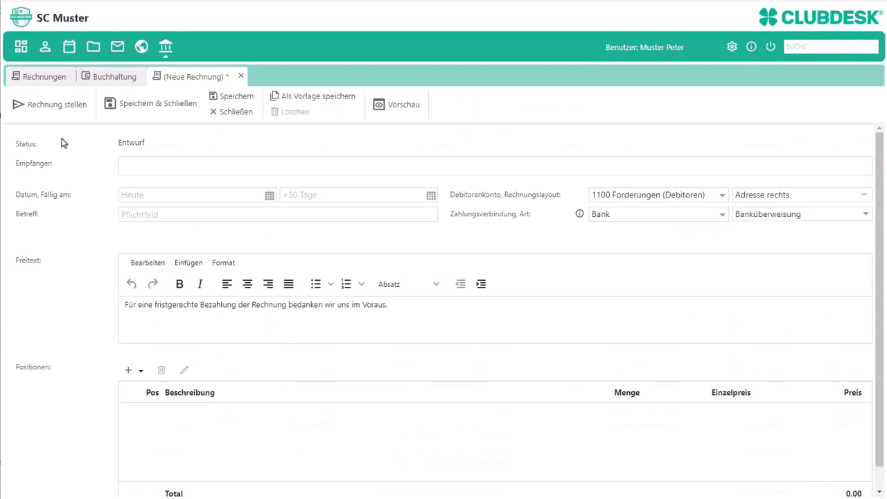
pyautogui.click(130, 166)
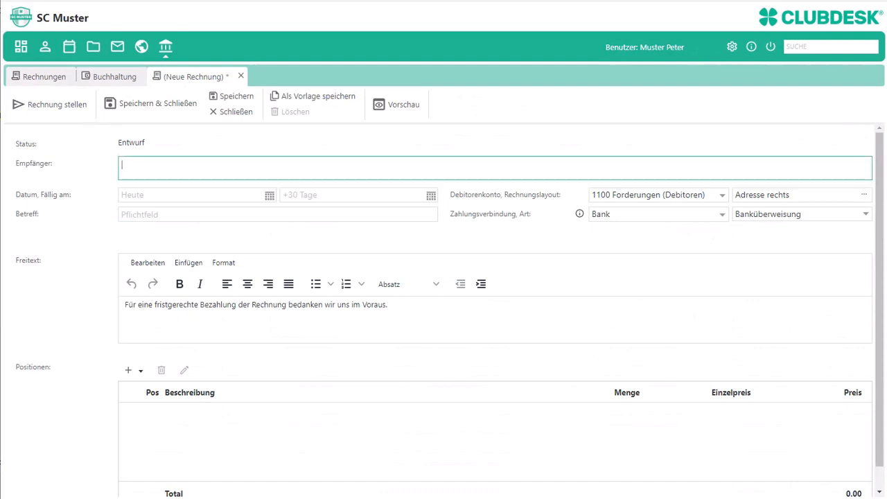
pyautogui.write('Juni')
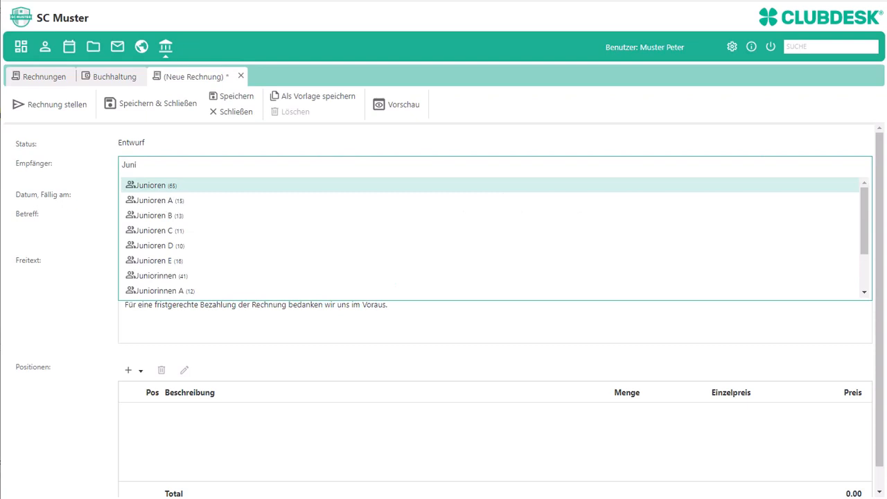
pyautogui.click(152, 202)
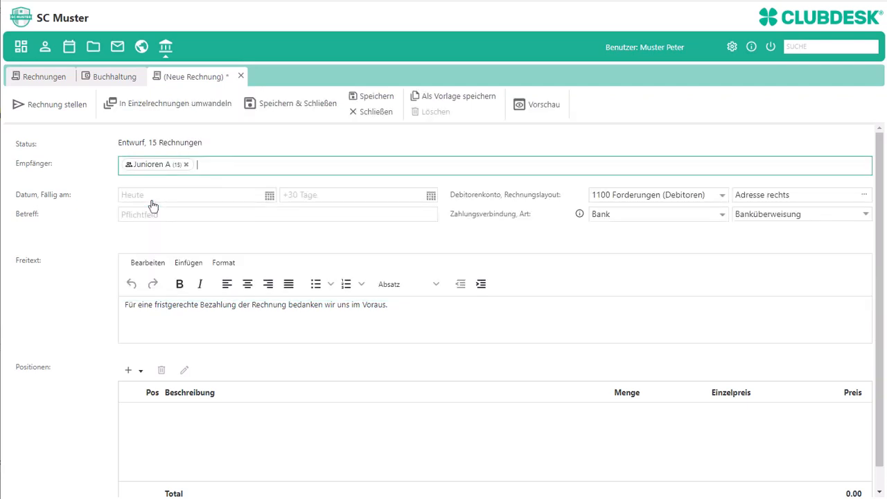
# Enter "Jahresrechnung 2023" as the invoice subject.
pyautogui.click(147, 214)
pyautogui.write('Jahre')
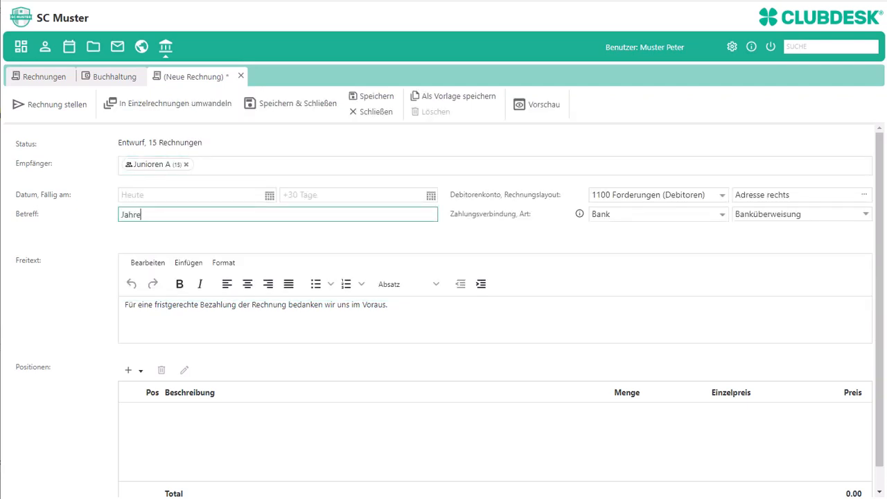
pyautogui.write('srechnung 2023')
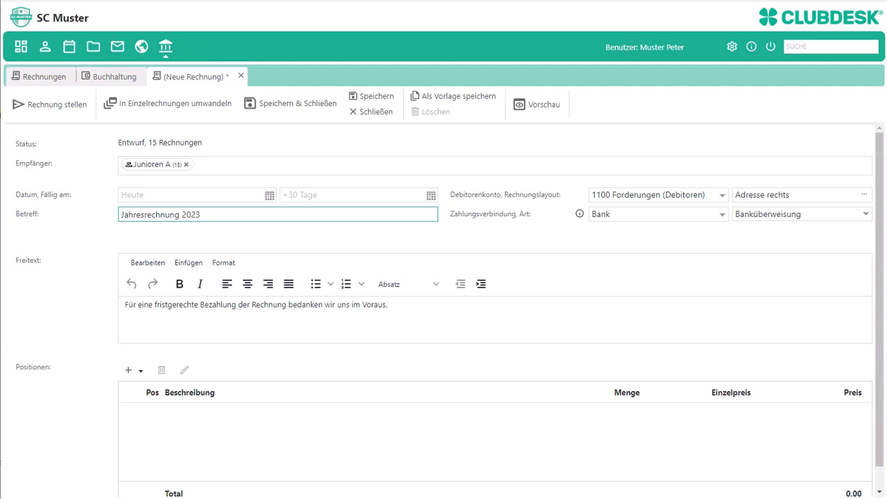
# Set the payment connection to Bank with type QR-Rechnung mit QR-Referenz, and view the invoice layouts without changing the layout.
pyautogui.click(723, 215)
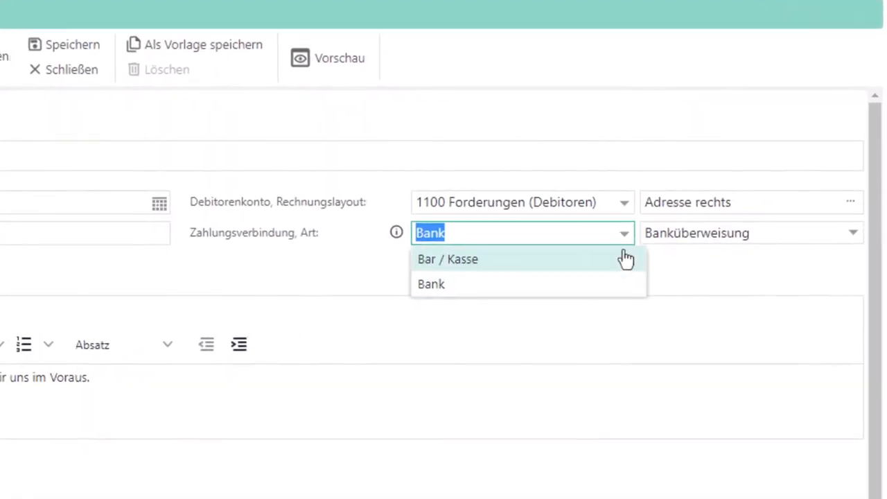
pyautogui.click(624, 290)
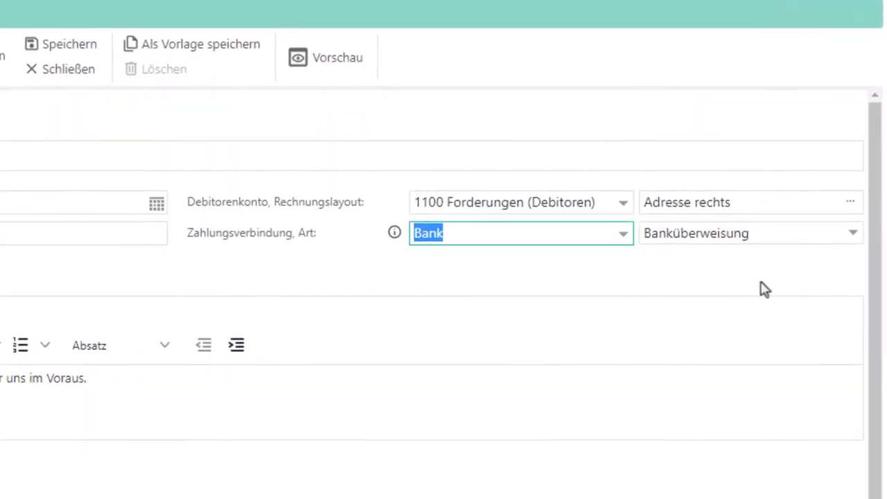
pyautogui.click(853, 236)
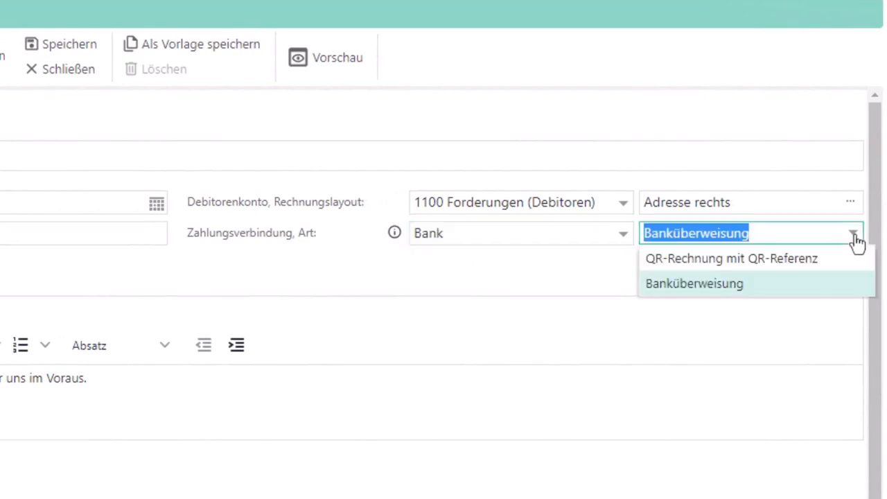
pyautogui.click(813, 263)
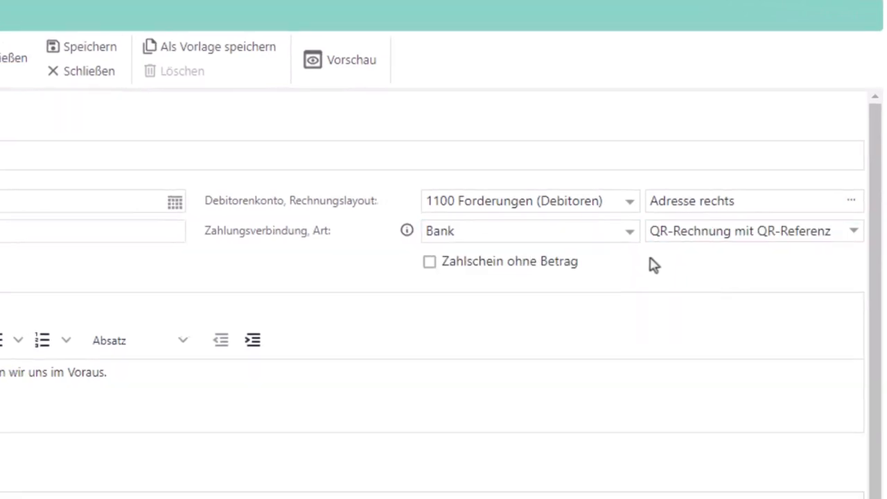
pyautogui.click(851, 200)
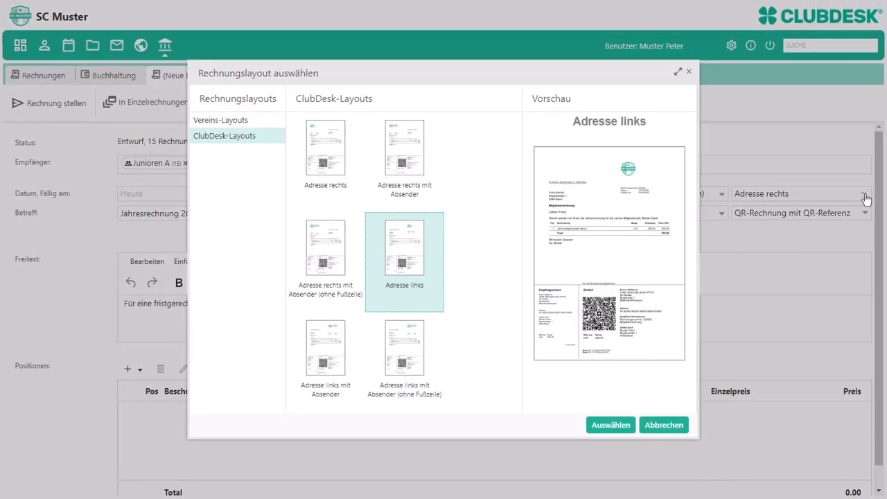
pyautogui.press('Escape')
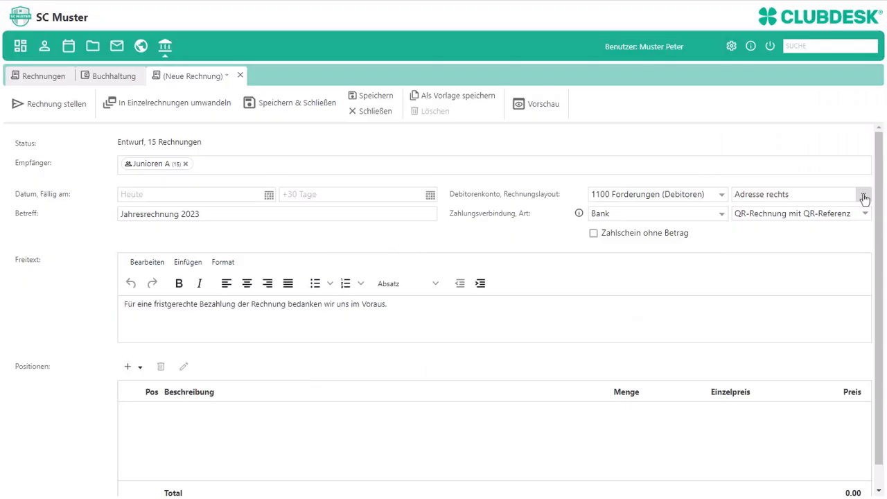
# Add a new invoice position "Mitgliedsbeitrag 2023" with a unit price of 120 and open the value options of that price.
pyautogui.click(130, 369)
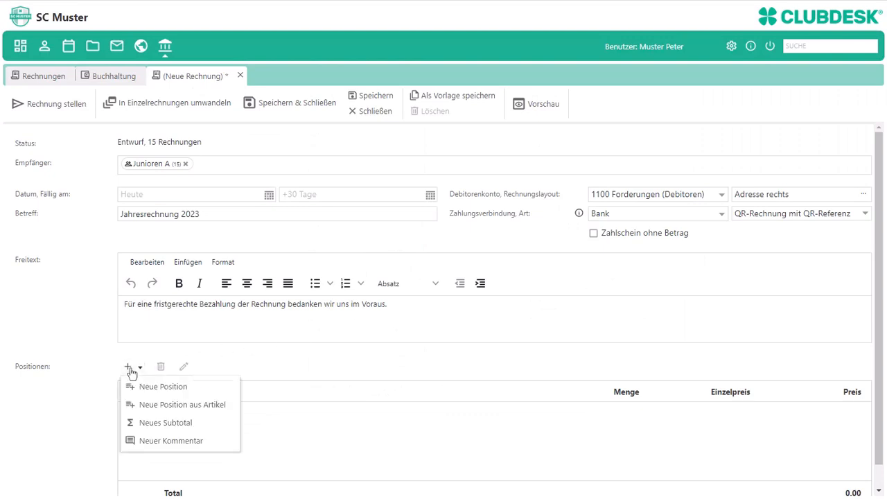
pyautogui.click(193, 393)
pyautogui.click(412, 201)
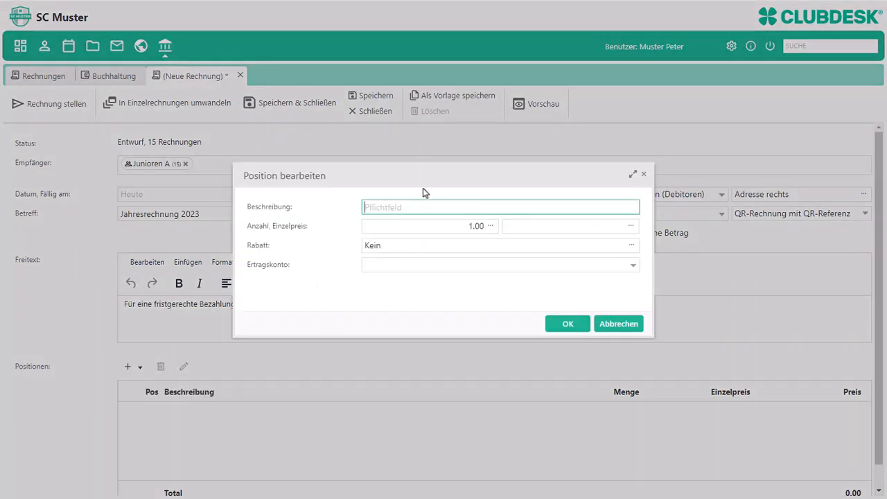
pyautogui.write('Mitgliedsbeitrag 2023')
pyautogui.click(561, 227)
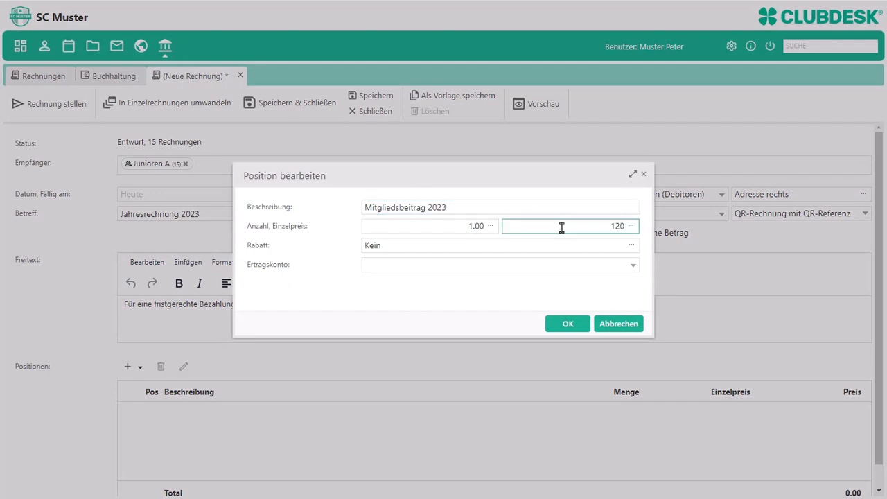
pyautogui.click(646, 233)
pyautogui.click(631, 226)
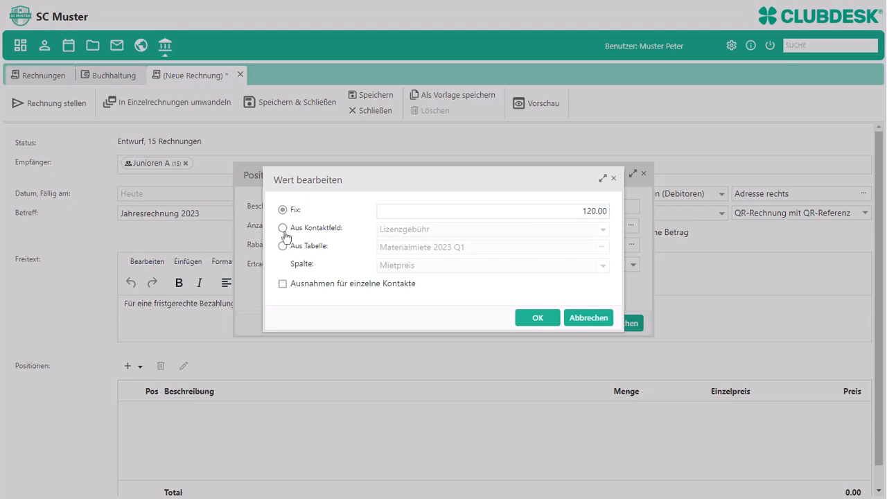
# Try the contact field Mitgliedsbeitrag and the Materialmiete 2023 Q1 table as price sources, and return to the fixed price.
pyautogui.click(283, 229)
pyautogui.click(603, 232)
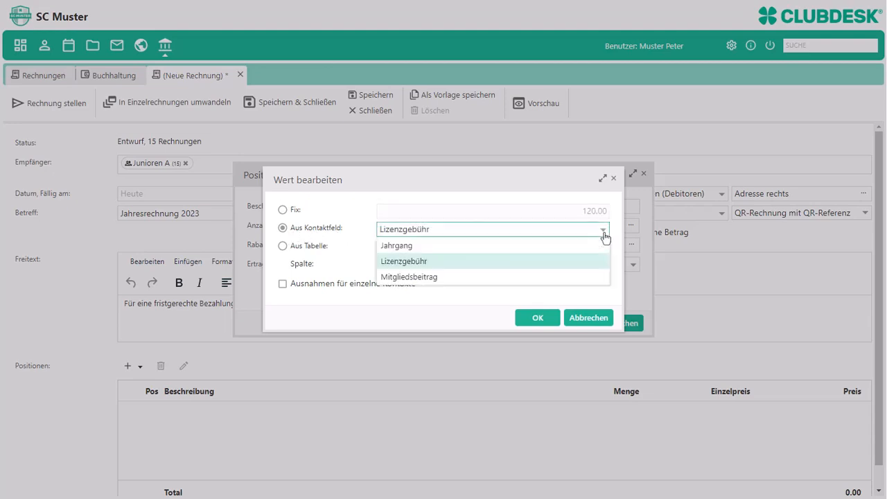
pyautogui.click(433, 279)
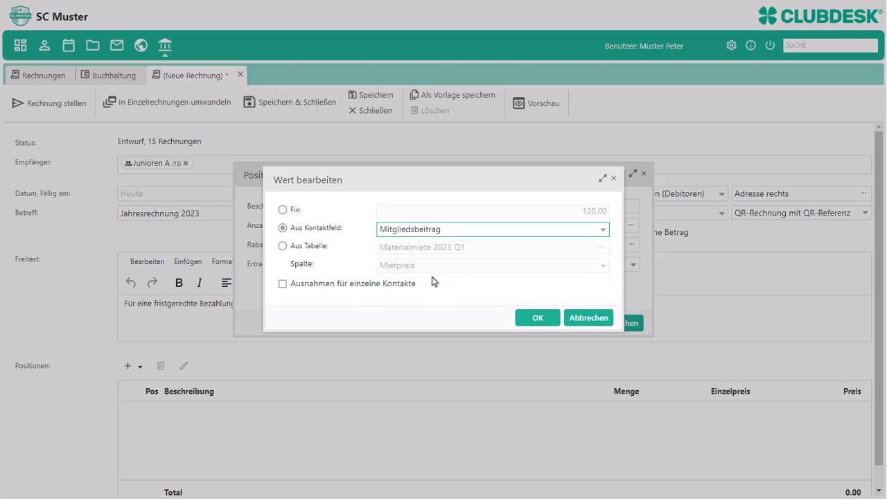
pyautogui.click(284, 247)
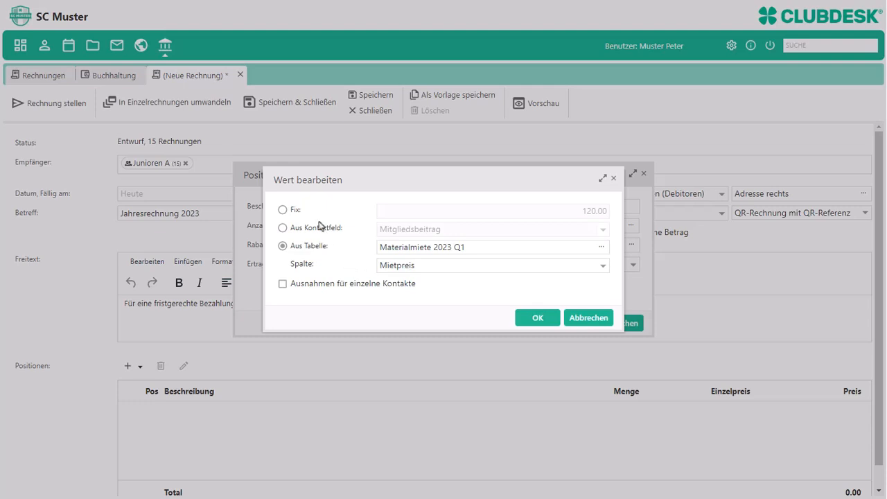
pyautogui.click(283, 210)
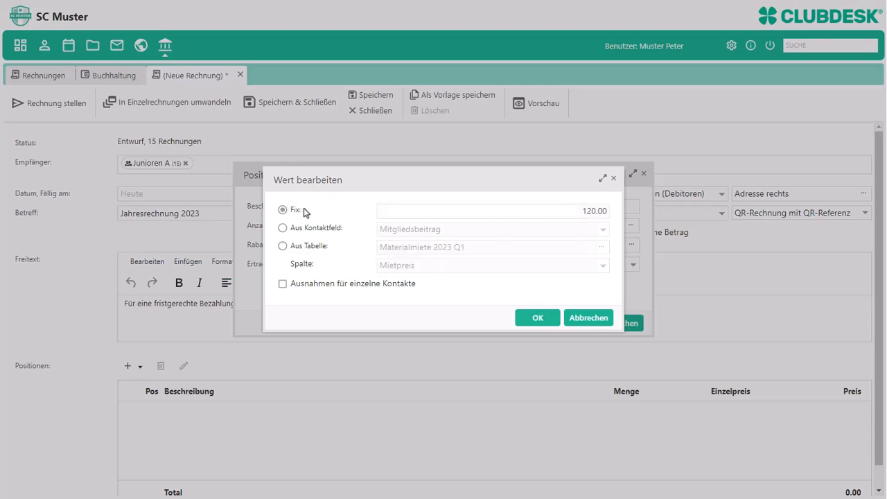
# Enable exceptions for individual contacts, open the third contact's amount for editing and accept the price settings.
pyautogui.click(283, 285)
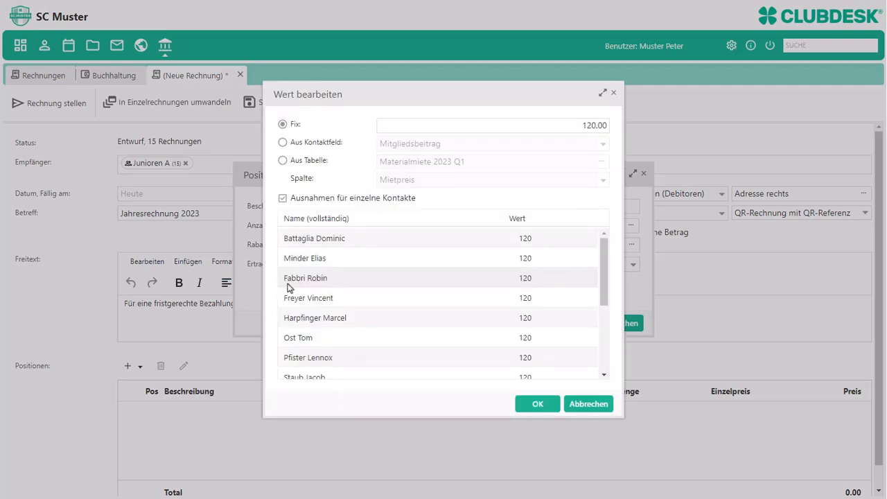
pyautogui.click(526, 279)
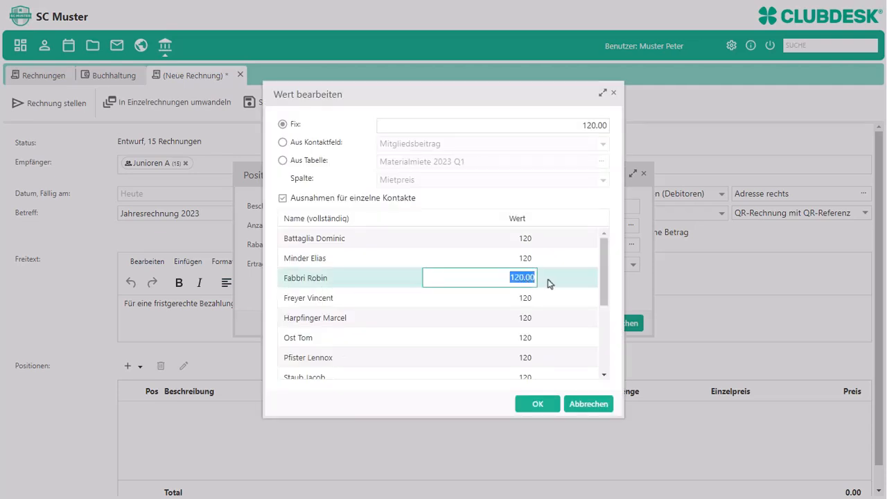
pyautogui.click(537, 406)
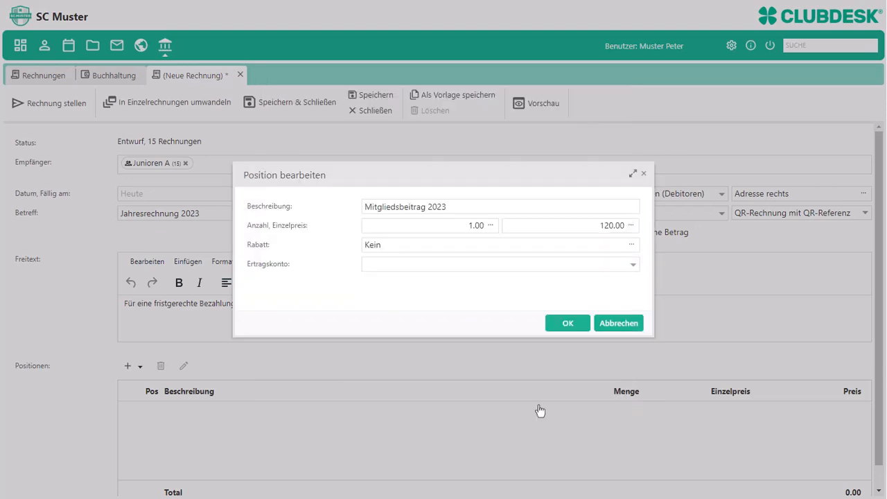
# Assign the income account 3410 Mitgliederbeiträge Aktive to the position and save it to the invoice.
pyautogui.click(486, 265)
pyautogui.write('mit')
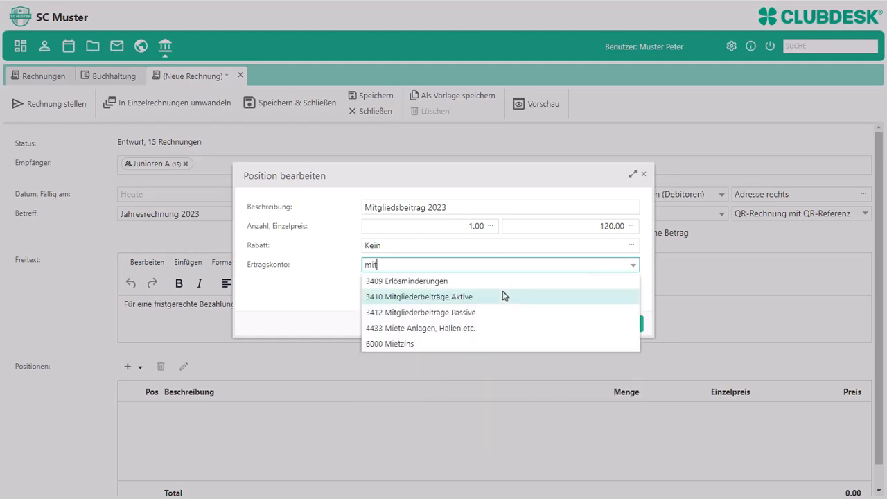
pyautogui.write('gl')
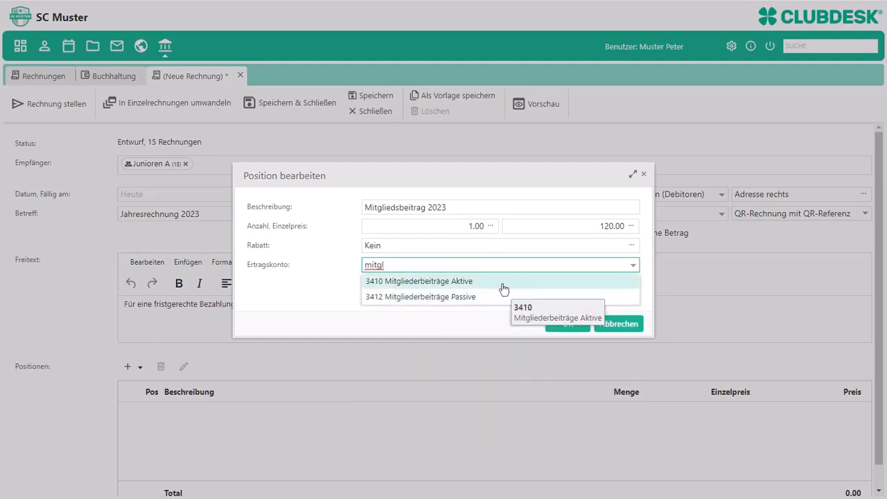
pyautogui.click(504, 281)
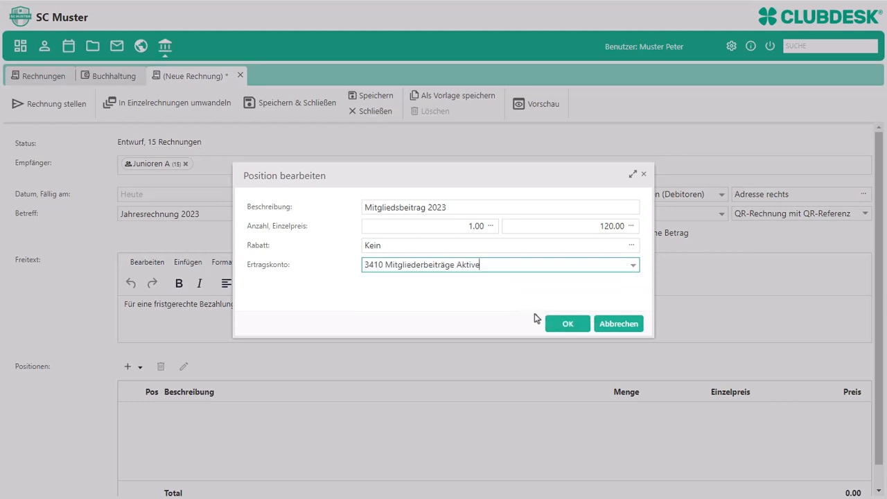
pyautogui.click(557, 327)
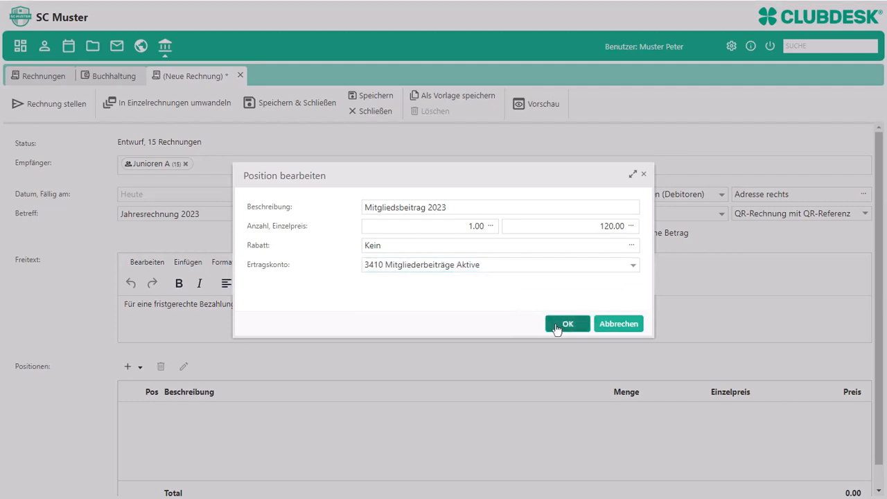
pyautogui.click(556, 327)
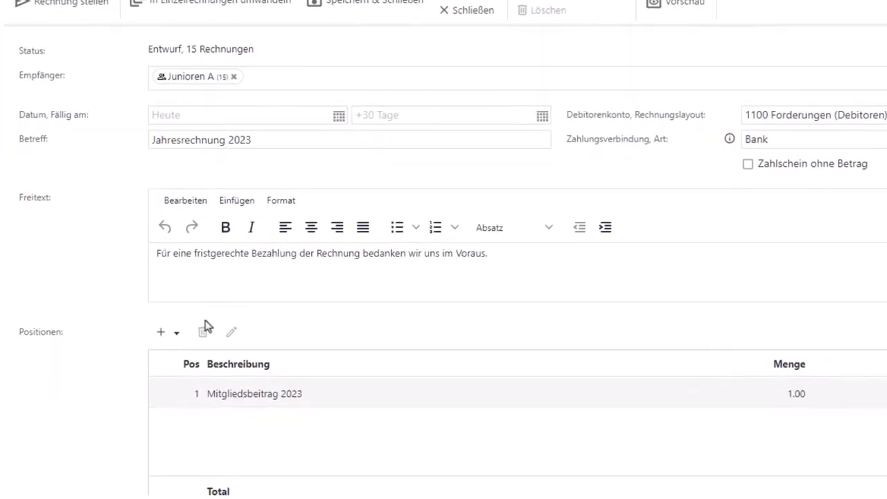
pyautogui.click(176, 333)
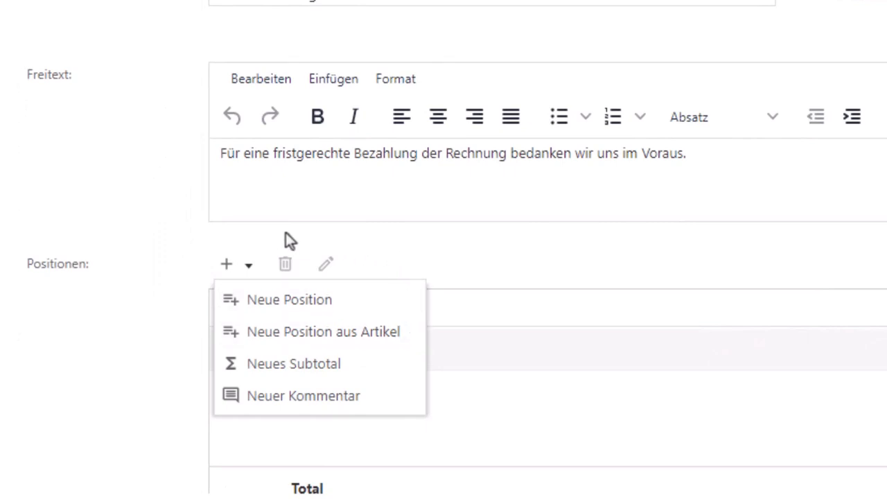
pyautogui.click(226, 237)
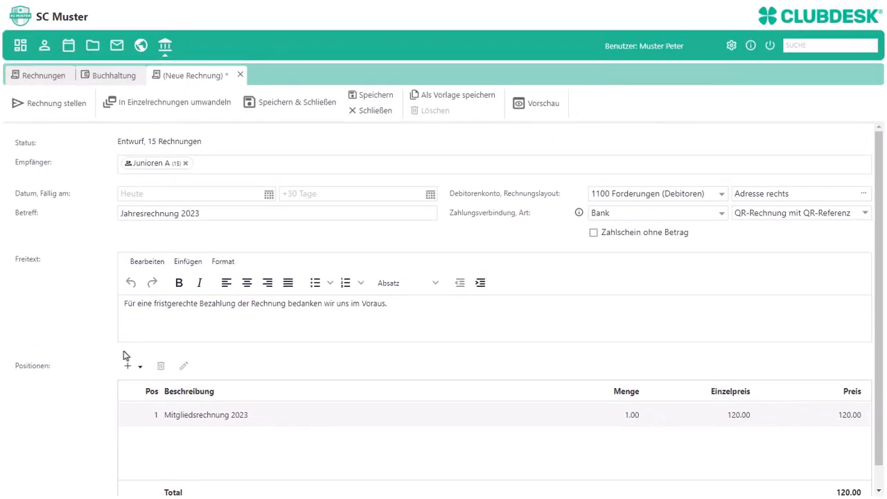
# Issue the Jahresrechnung 2023 as individual invoices, delivered according to the contact settings with the default e-mail text, and print the letter invoice.
pyautogui.click(59, 111)
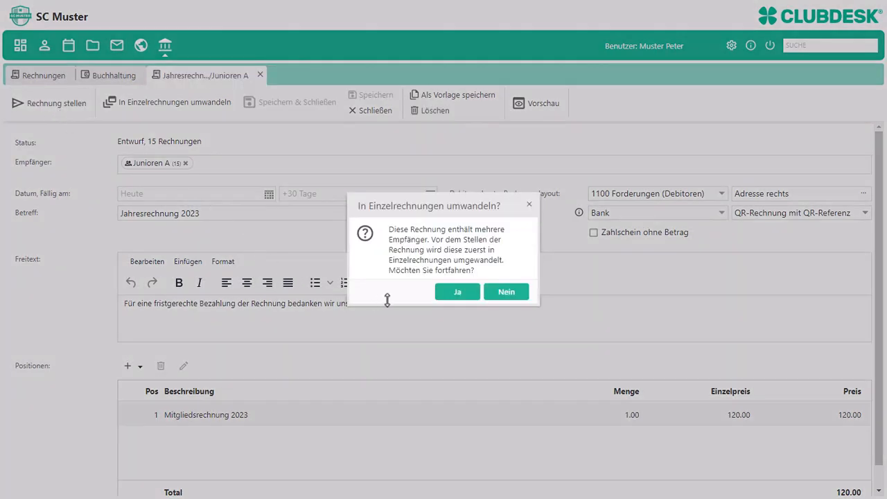
pyautogui.click(451, 295)
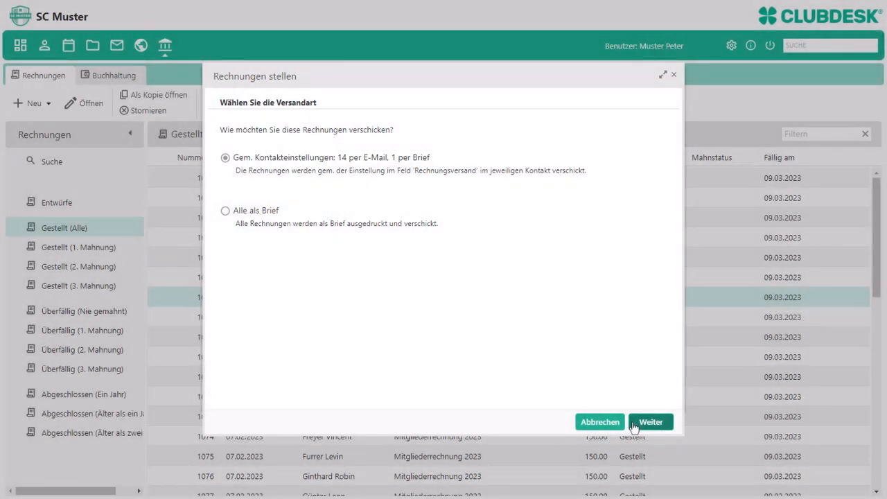
pyautogui.click(633, 423)
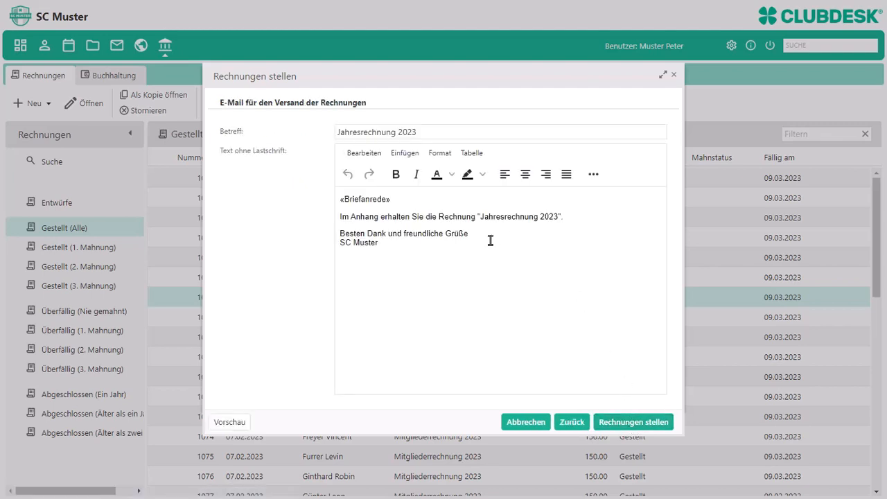
pyautogui.click(604, 424)
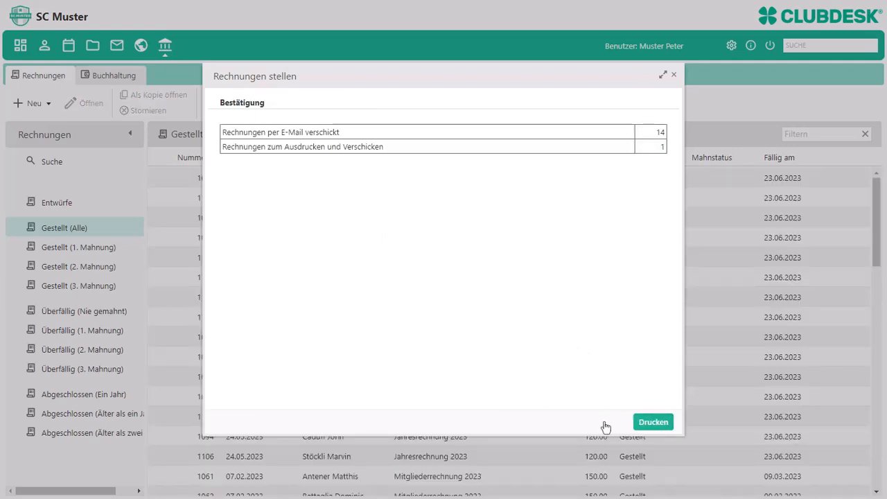
pyautogui.click(655, 423)
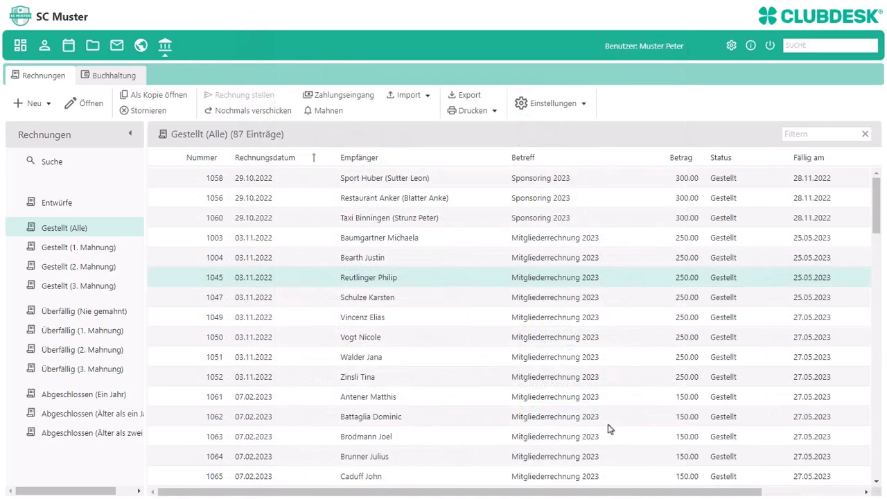
# Import a camt.053/054 bank file as incoming payments, checking the invoice match of the fourth entry before importing.
pyautogui.click(430, 100)
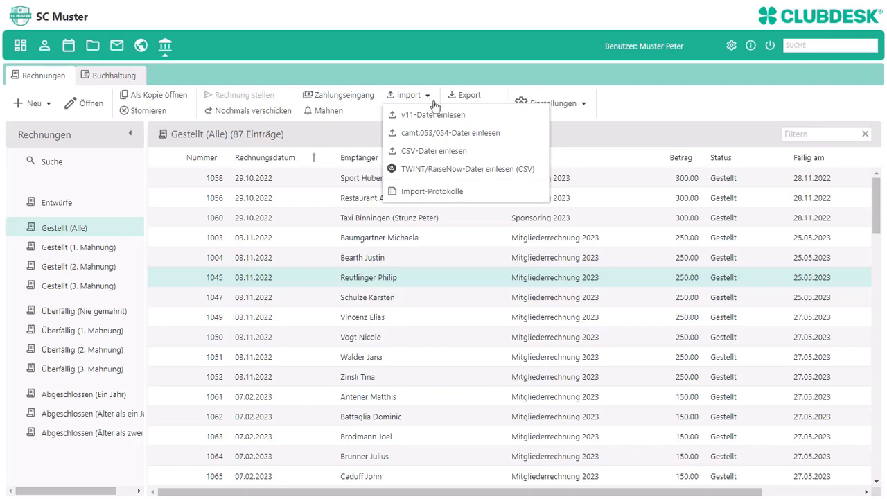
pyautogui.click(468, 140)
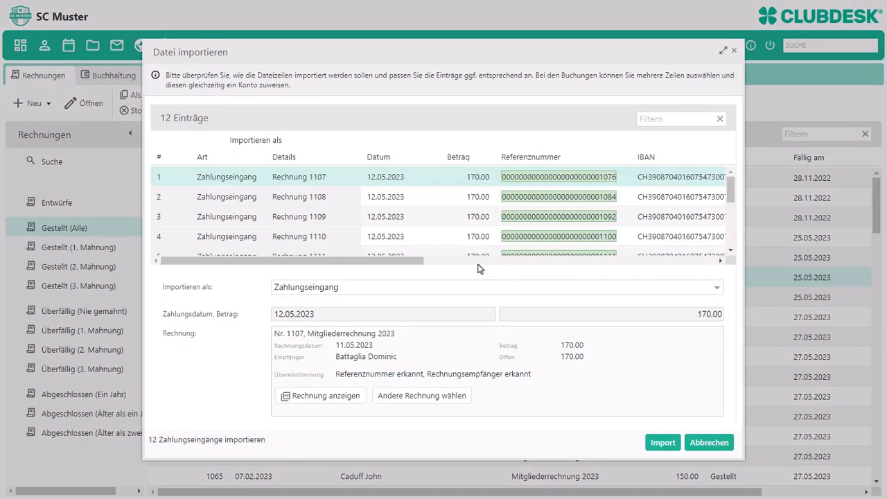
pyautogui.click(338, 239)
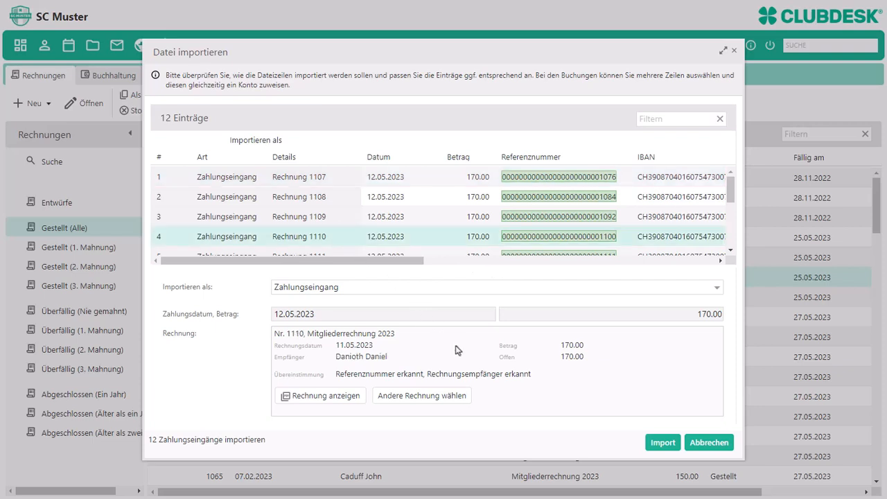
pyautogui.click(662, 443)
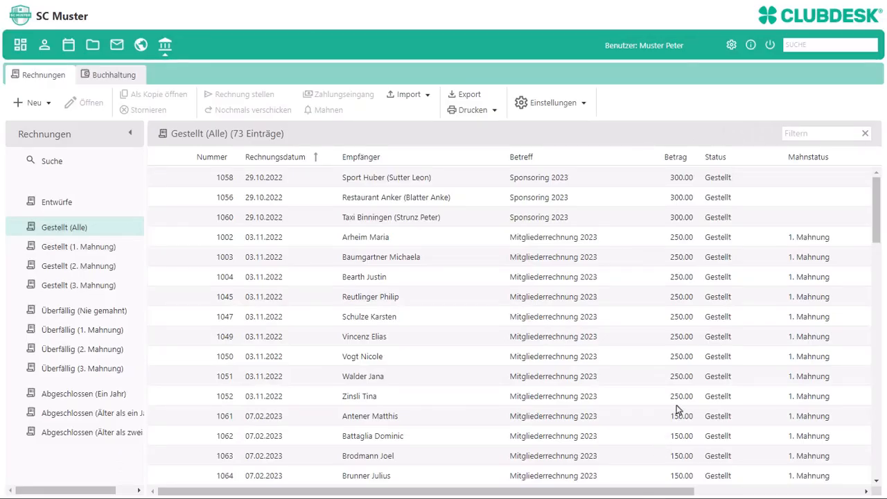
# Filter the issued invoices by "spons" and record an incoming payment for the Taxi Binningen Sponsoring 2023 invoice.
pyautogui.click(792, 135)
pyautogui.write('spons')
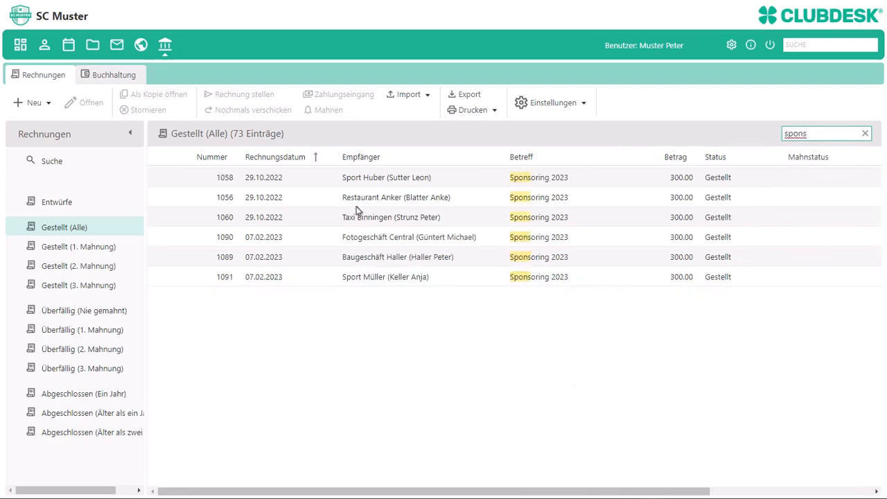
pyautogui.click(316, 220)
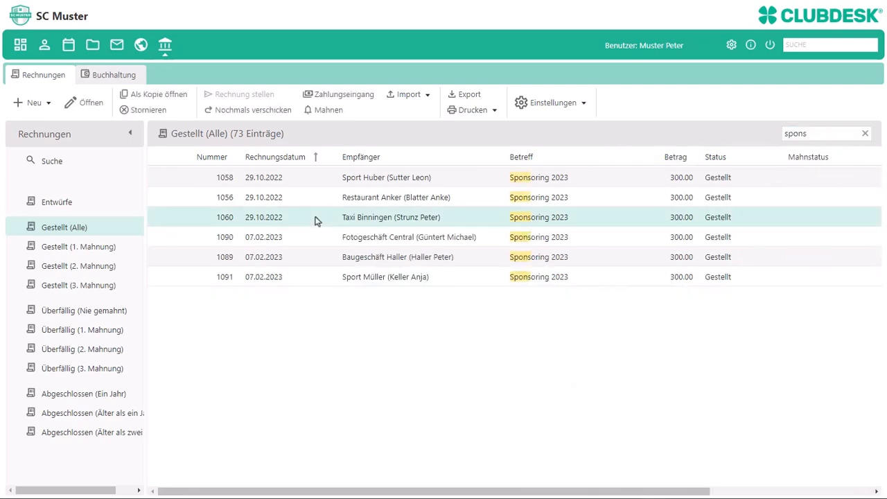
pyautogui.click(356, 96)
pyautogui.click(443, 303)
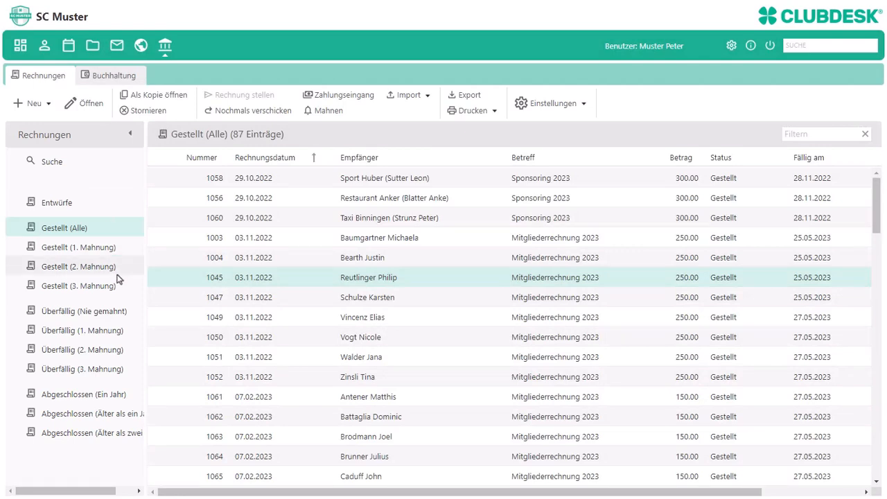
# Prepare reminders for the first five Mitgliederrechnung 2023 invoices among the overdue, never-reminded ones, delivered according to the contact settings.
pyautogui.click(134, 316)
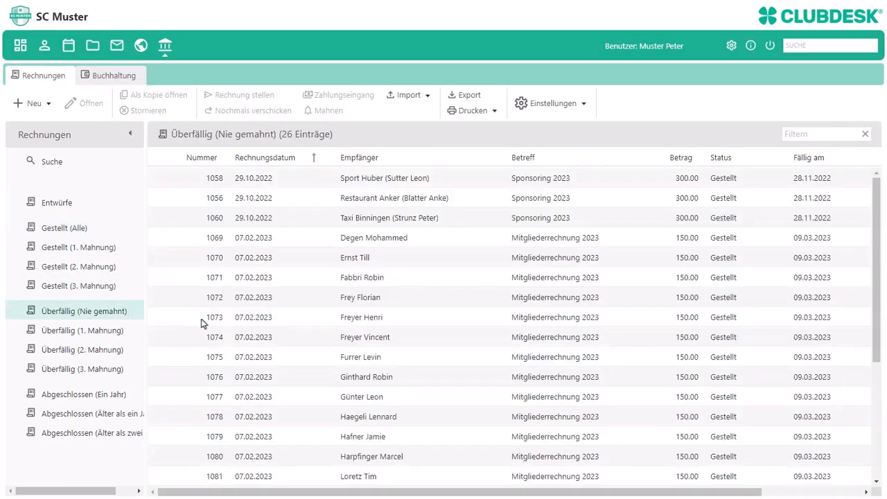
pyautogui.click(318, 239)
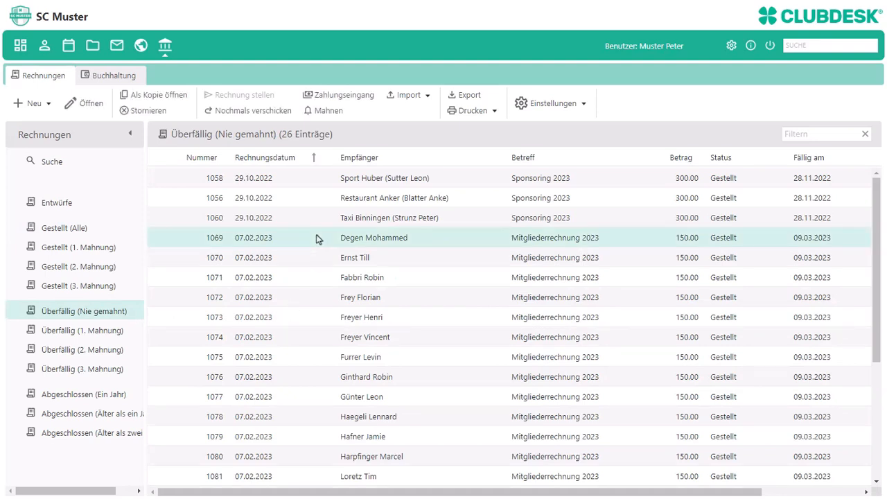
pyautogui.keyDown('shift'); pyautogui.click(313, 319); pyautogui.keyUp('shift')
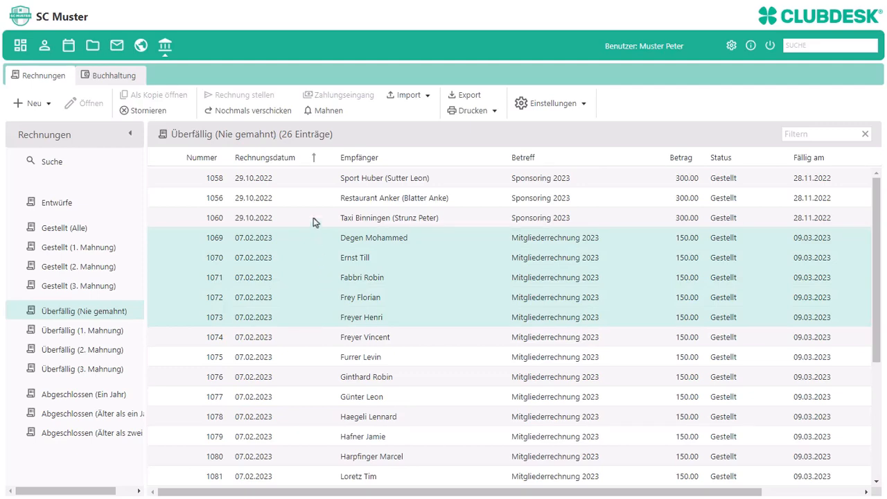
pyautogui.click(323, 111)
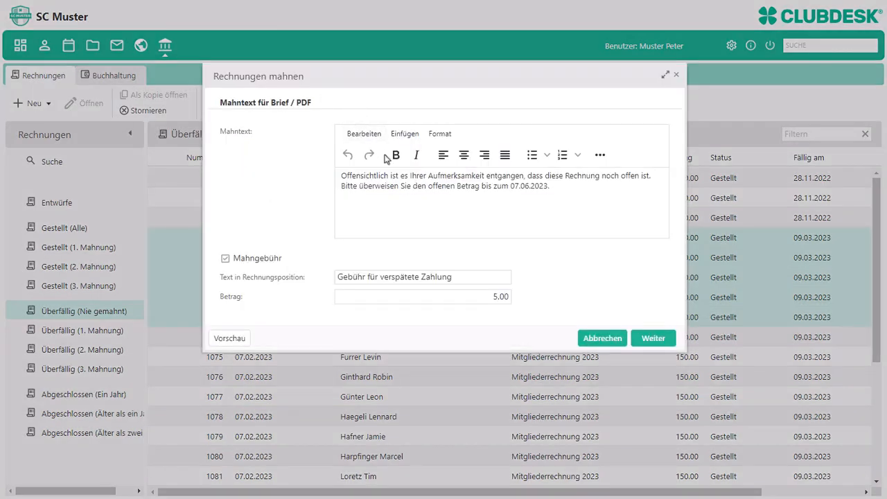
pyautogui.click(639, 340)
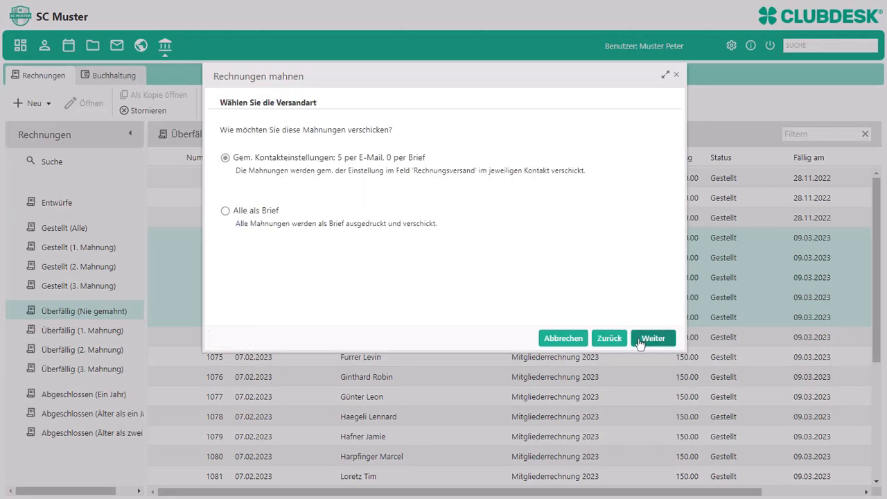
pyautogui.click(639, 341)
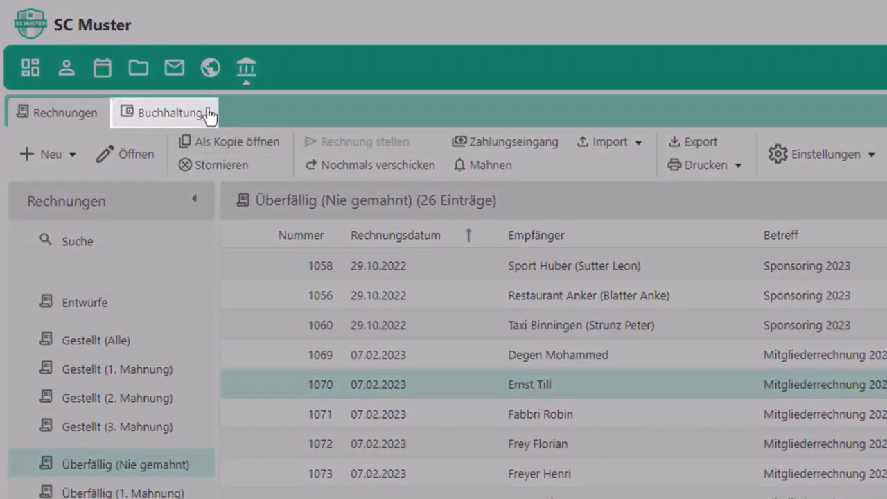
# Switch to the accounting area and view the chart of accounts and the available reports.
pyautogui.click(210, 116)
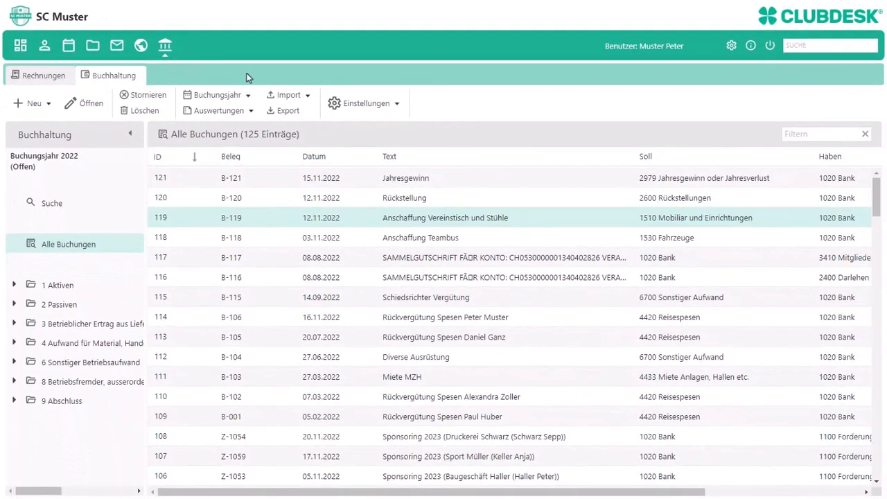
pyautogui.click(393, 109)
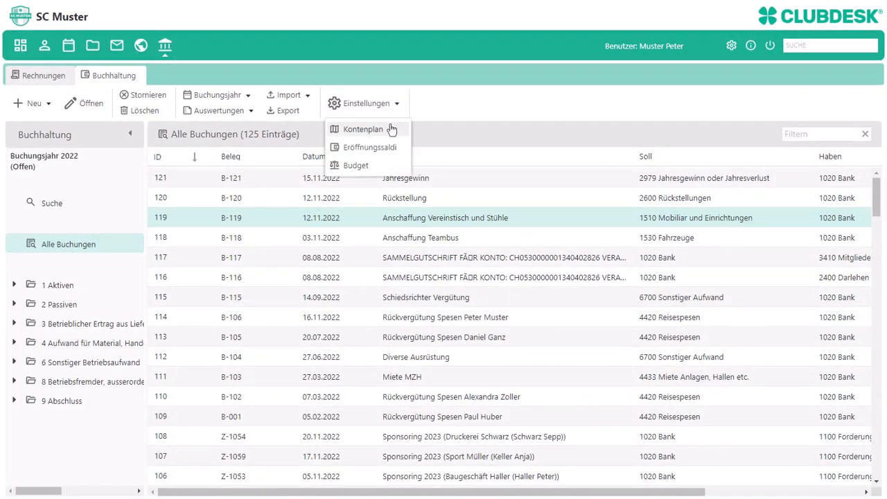
pyautogui.click(391, 132)
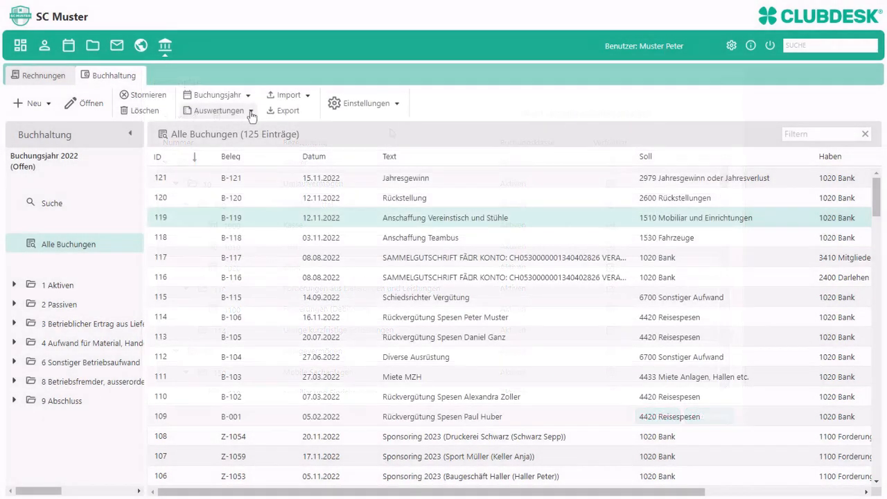
pyautogui.click(236, 111)
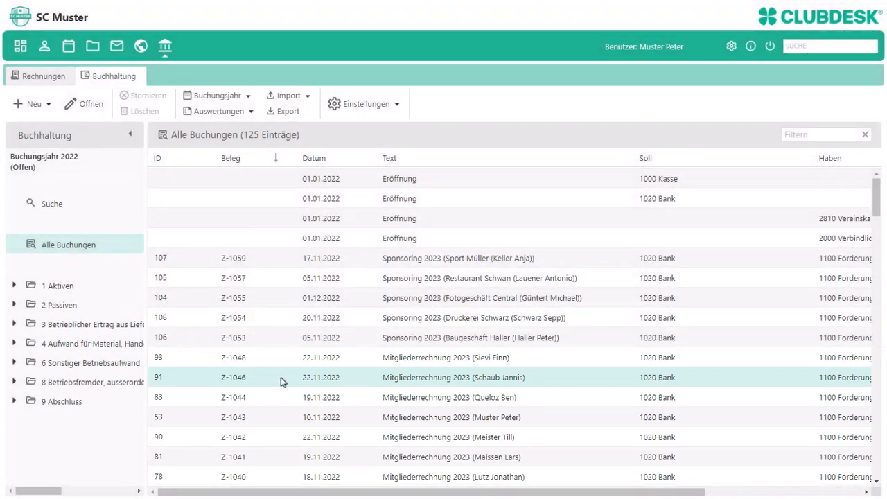
# Inspect the accounts of payment booking Z-1046 and the bookings in account 3410 Mitgliederbeiträge Aktive.
pyautogui.doubleClick(281, 377)
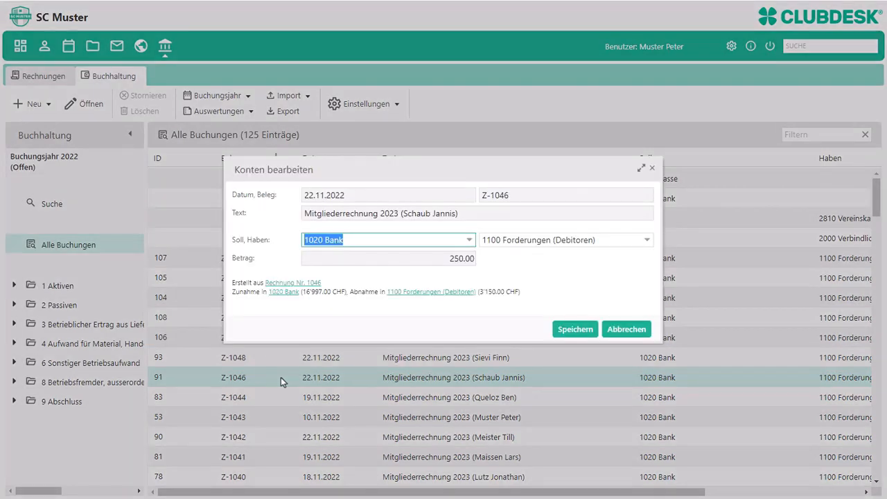
pyautogui.click(651, 170)
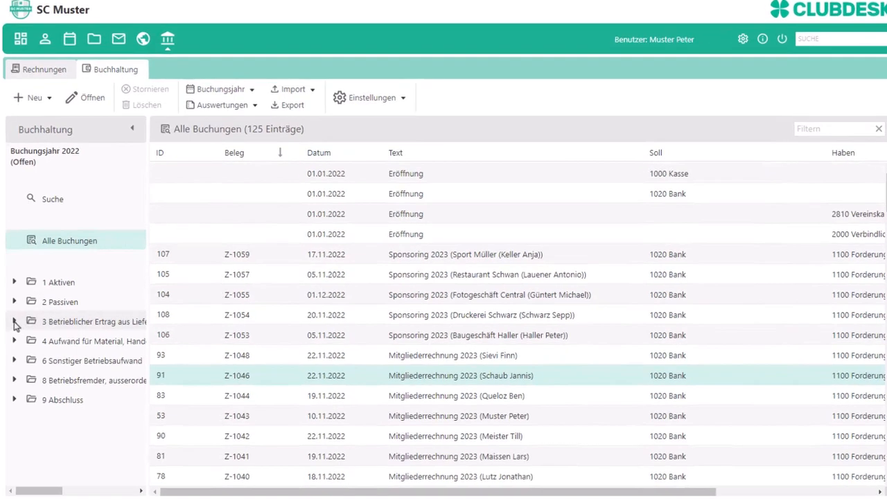
pyautogui.click(15, 324)
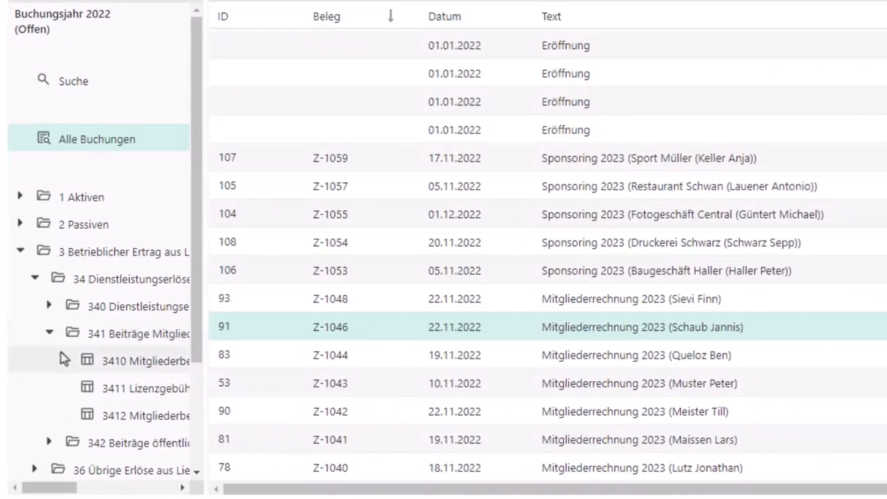
pyautogui.click(119, 366)
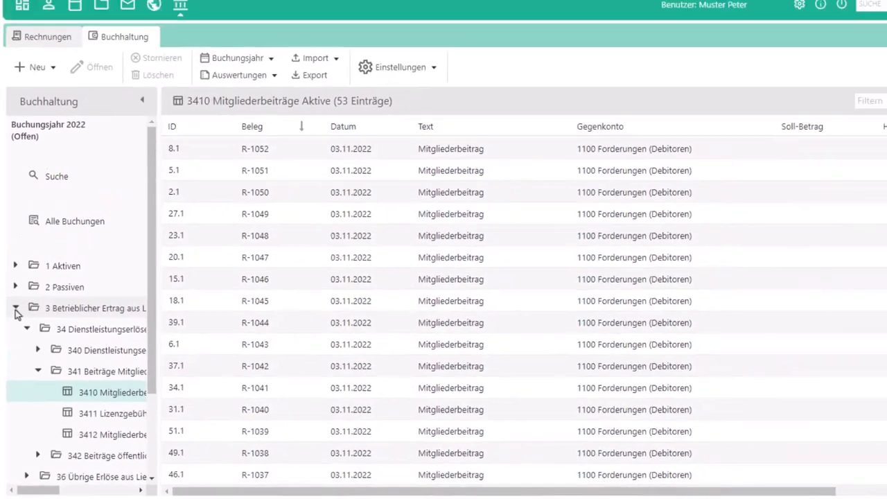
pyautogui.click(16, 310)
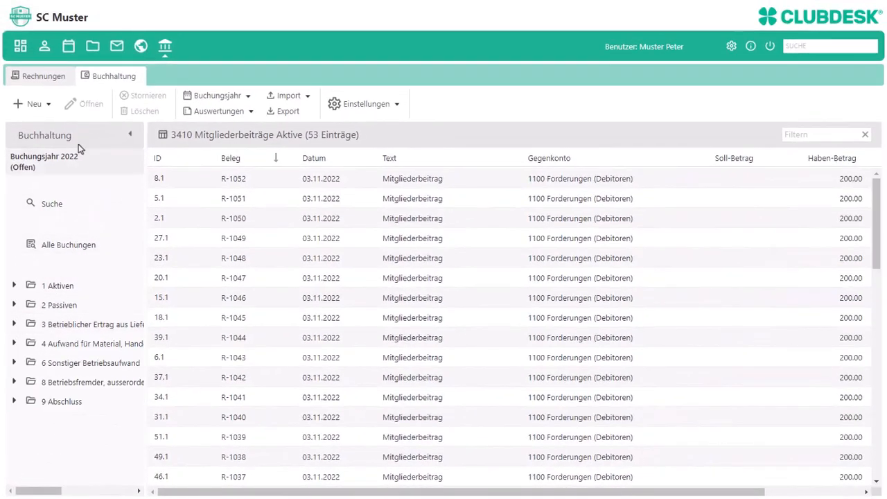
# Create a new single booking with the text "Tische fürs Vereinshaus" and the debit account 1000 Kasse.
pyautogui.click(39, 110)
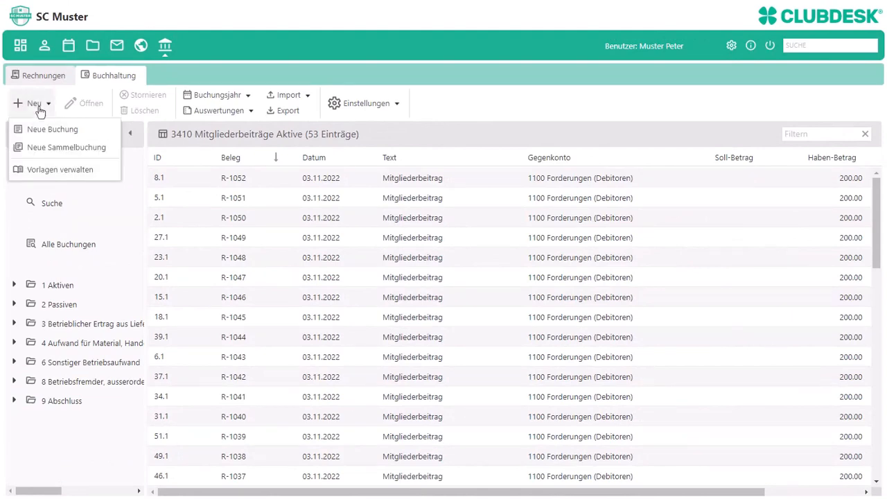
pyautogui.click(87, 132)
pyautogui.click(323, 214)
pyautogui.write('Tische fürs Vereinshaus')
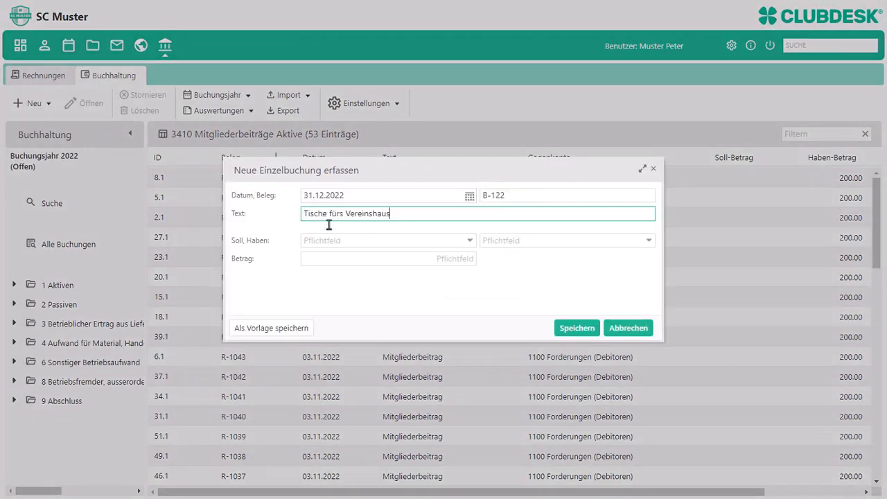
pyautogui.click(331, 240)
pyautogui.write('kas')
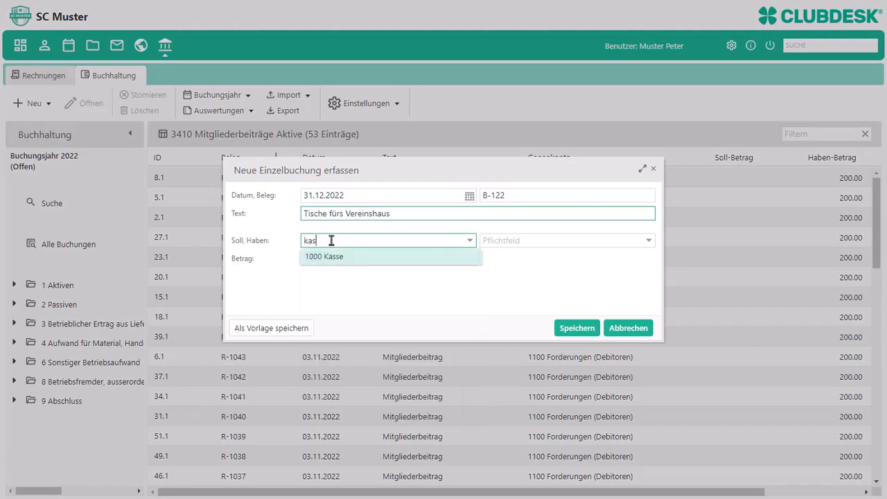
pyautogui.click(333, 259)
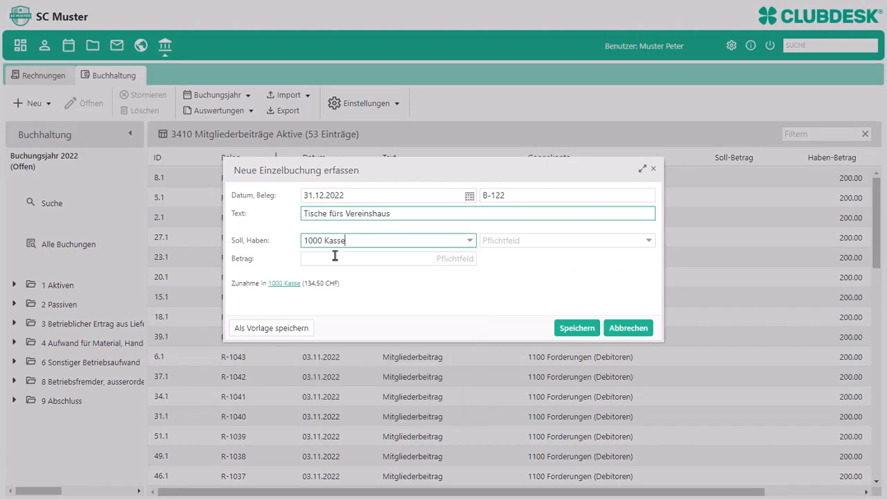
# Set the booking's credit account to 1020 Bank and its amount to 800, and save it.
pyautogui.click(524, 240)
pyautogui.write('ba')
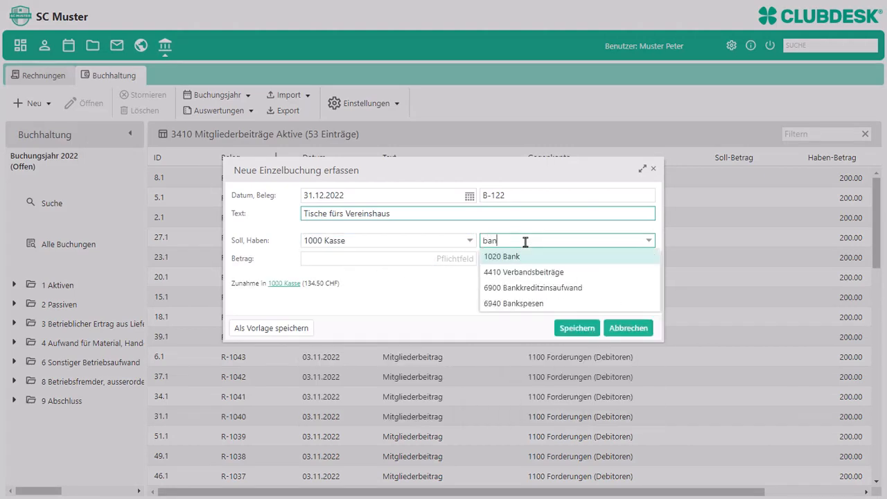
pyautogui.write('n')
pyautogui.click(538, 257)
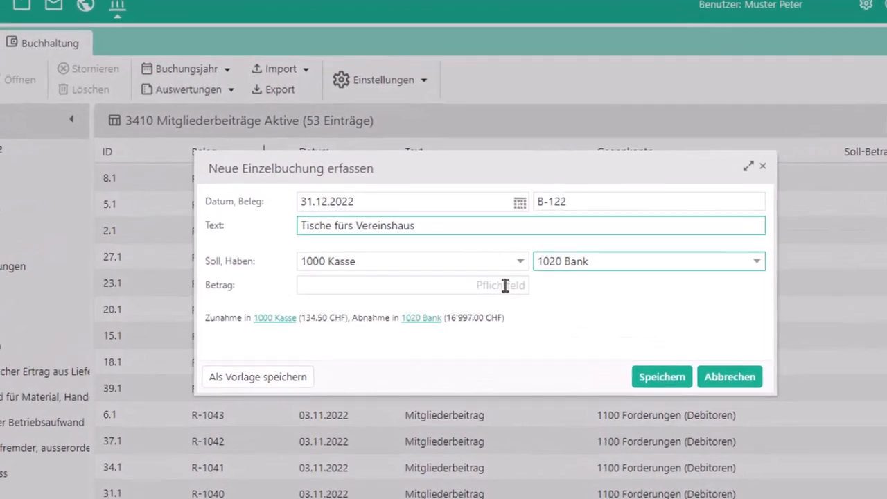
pyautogui.click(505, 285)
pyautogui.write('800')
pyautogui.click(591, 314)
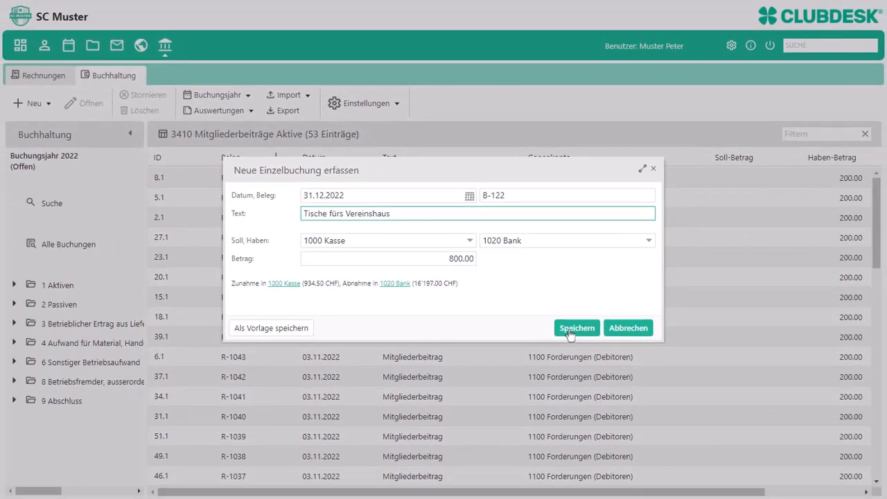
pyautogui.click(570, 330)
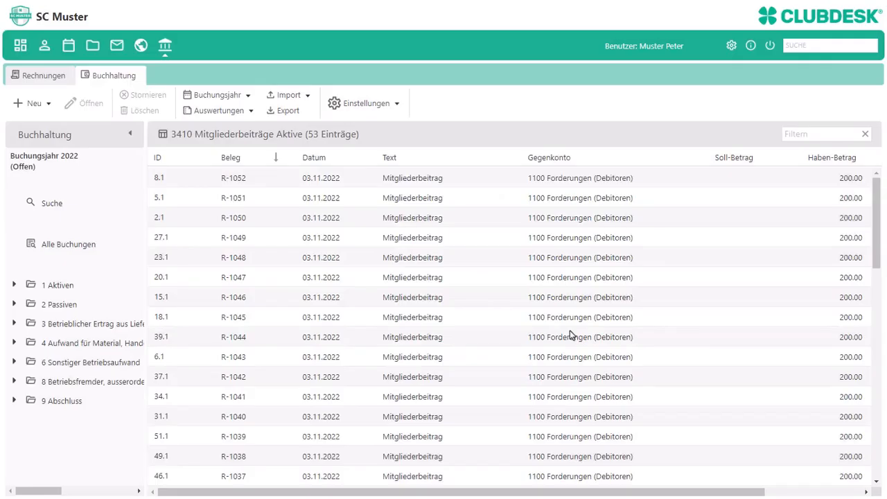
# Review the options for creating new bookings and importing files, and display the list of all bookings.
pyautogui.click(50, 106)
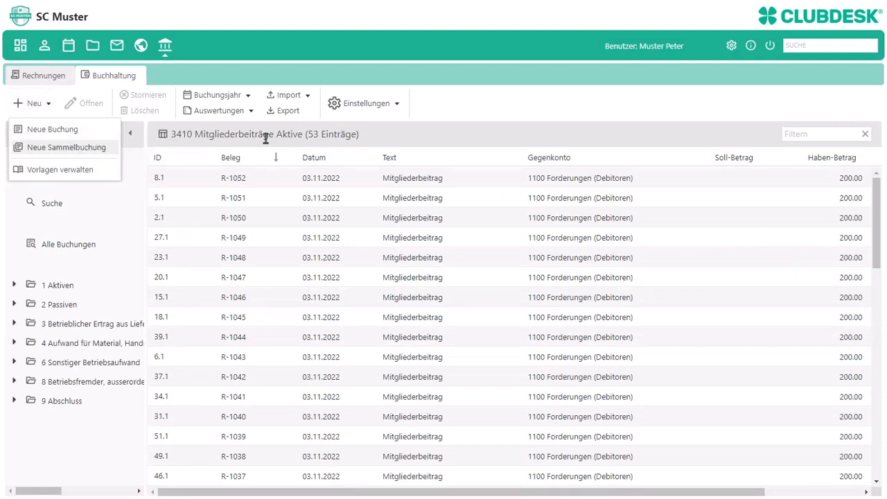
pyautogui.click(309, 101)
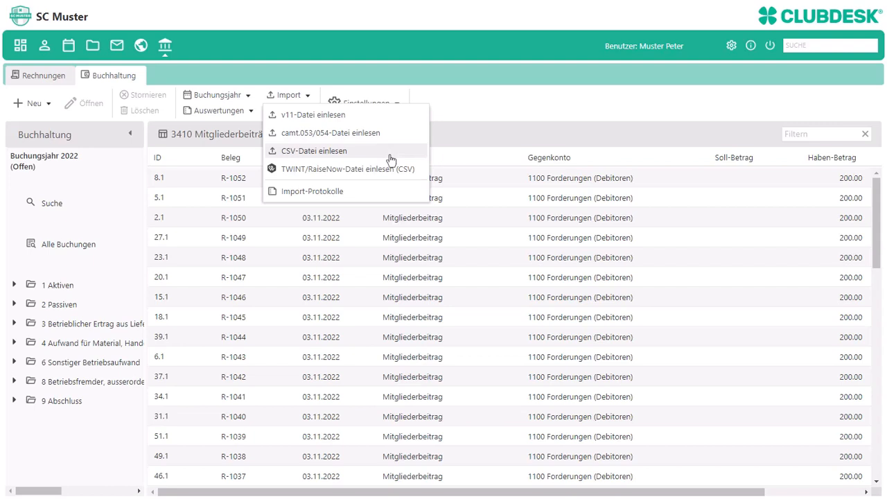
pyautogui.click(80, 247)
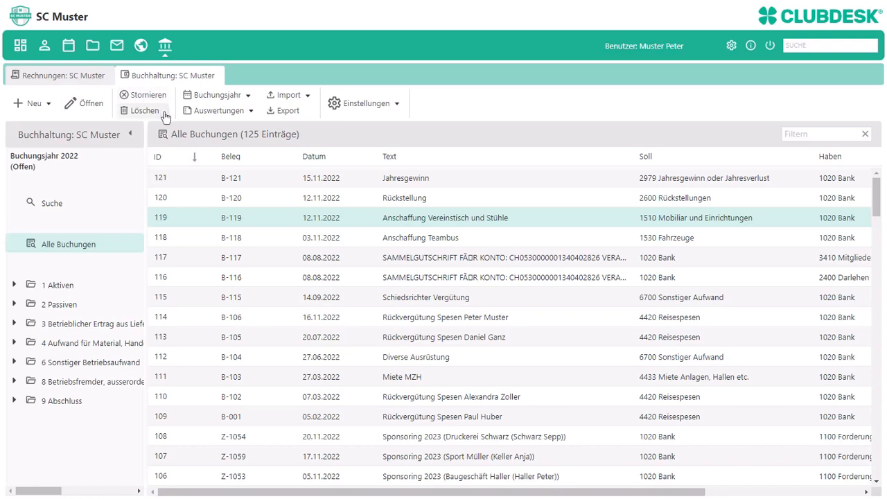
# Review the Buchungsjahr options and the accounting settings, including the clients available under Mandant wechseln.
pyautogui.click(239, 97)
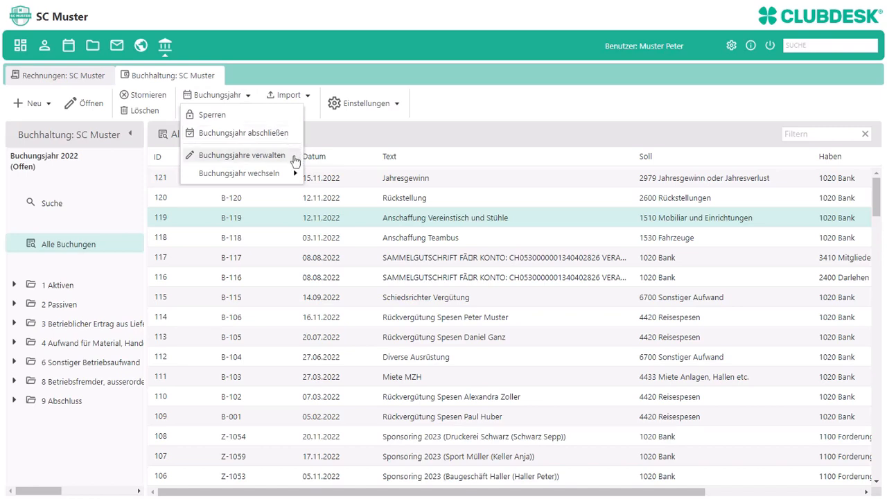
pyautogui.click(394, 109)
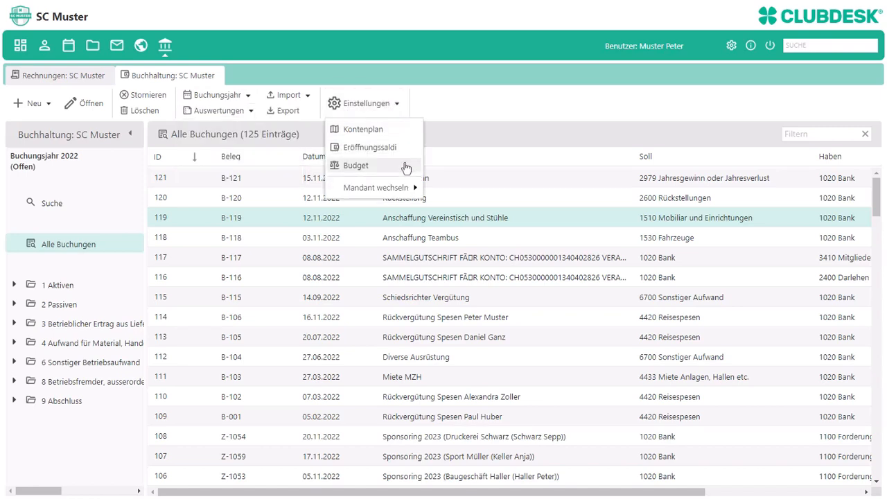
pyautogui.moveTo(401, 188)
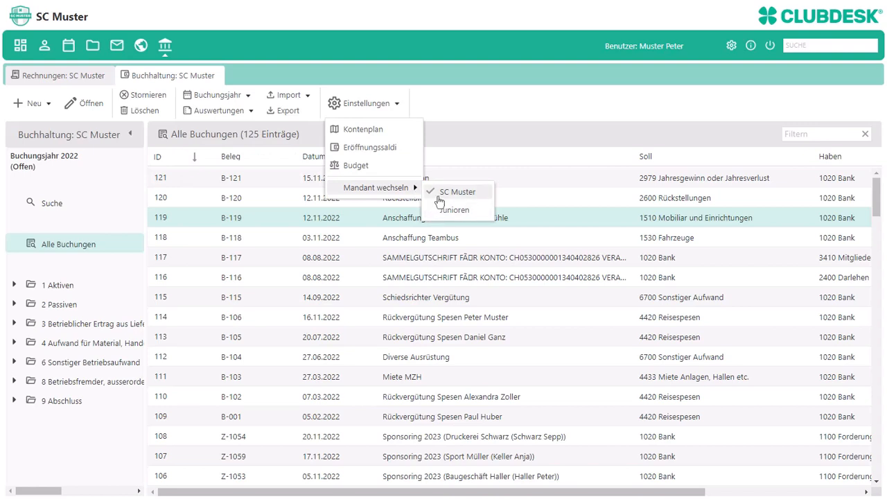
# Generate the Bilanz report as of 31.12.2022 with all groups and accounts, unused accounts hidden and no prior-year comparison.
pyautogui.click(250, 111)
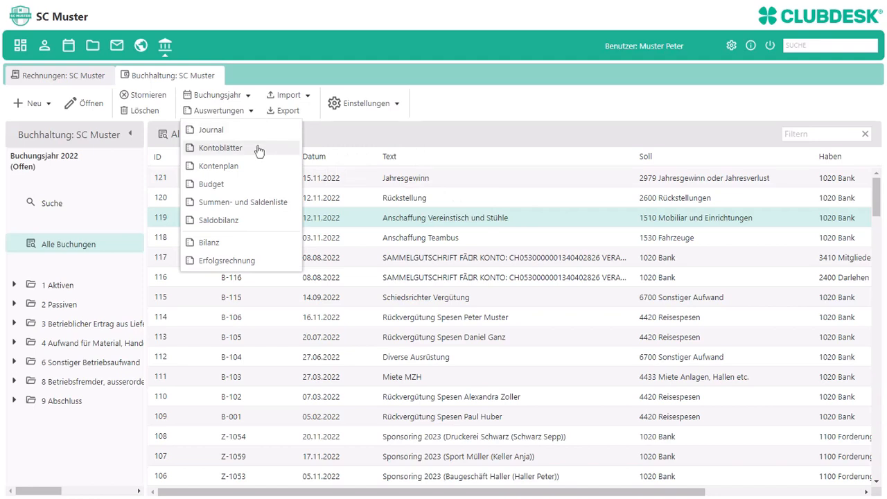
pyautogui.click(261, 246)
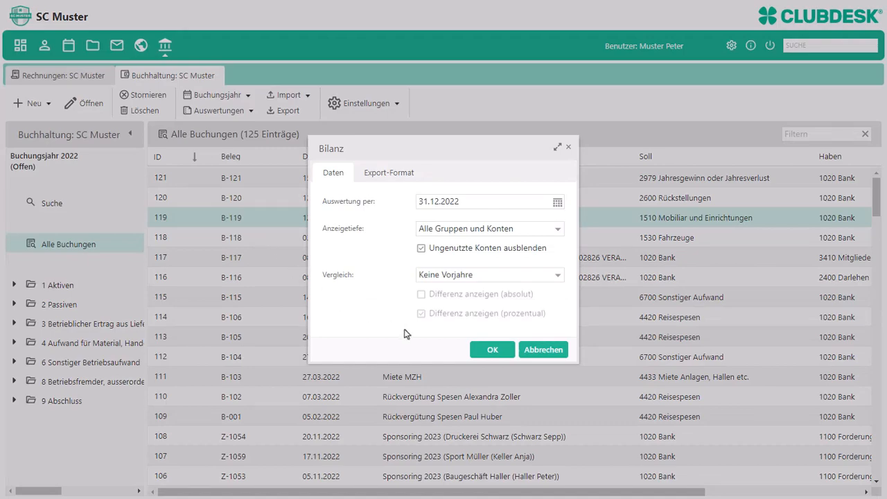
pyautogui.click(491, 350)
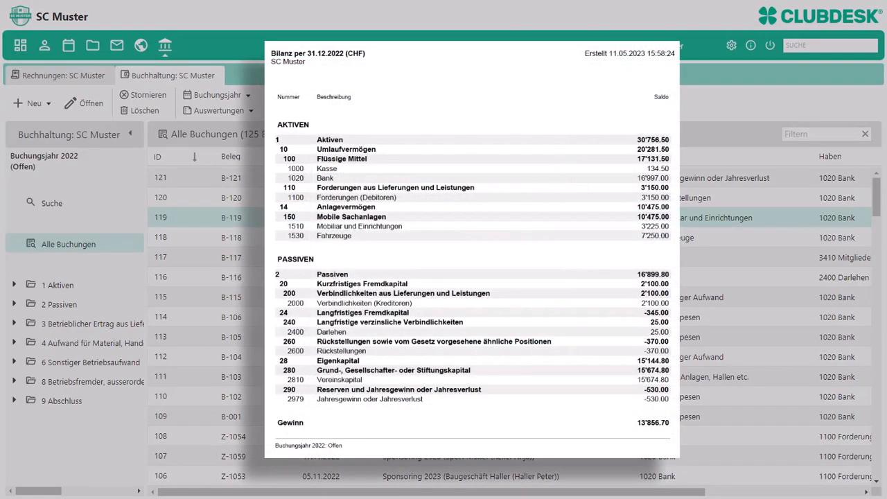